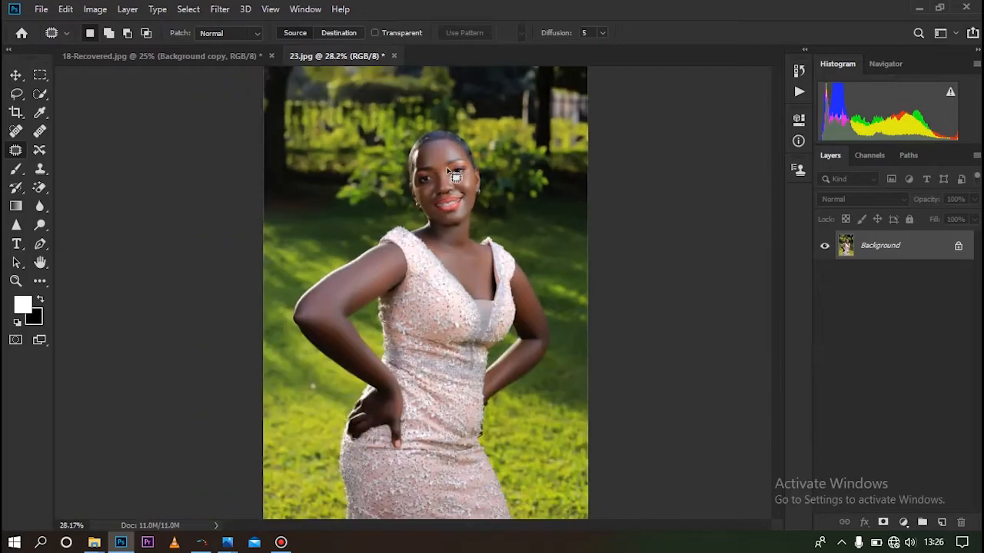
# Duplicate the Background layer of 23.jpg as a new layer named "blur"
pyautogui.scroll(-2, 453, 175)
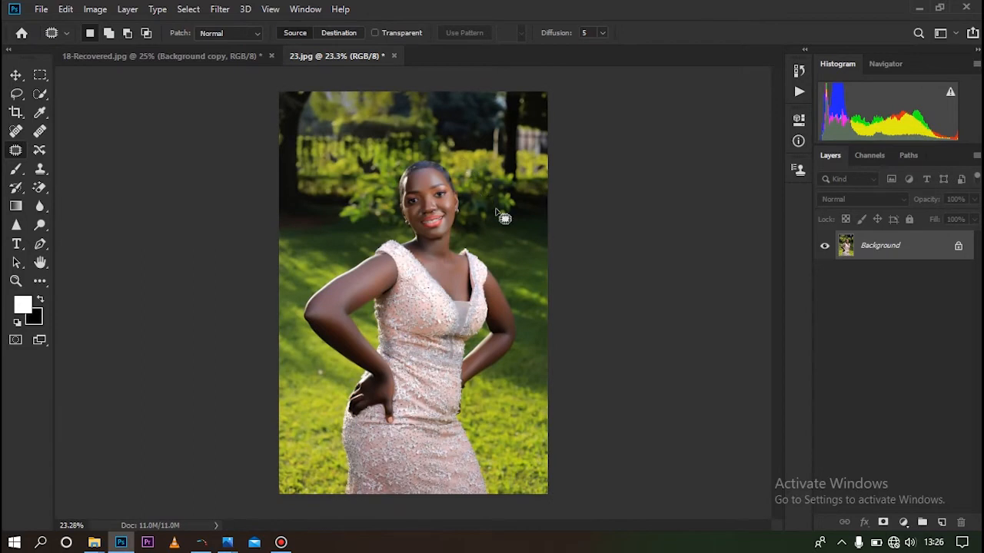
pyautogui.rightClick(890, 249)
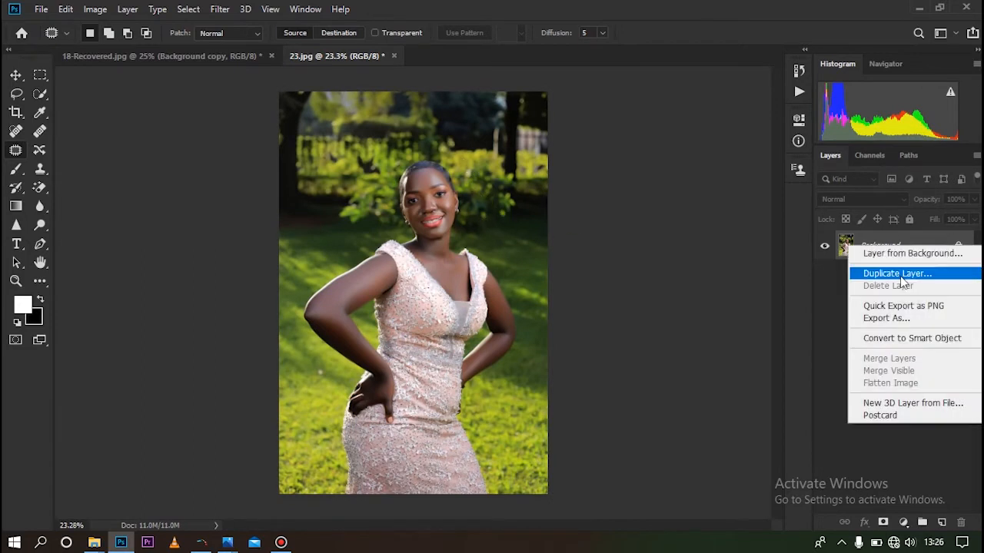
pyautogui.click(900, 276)
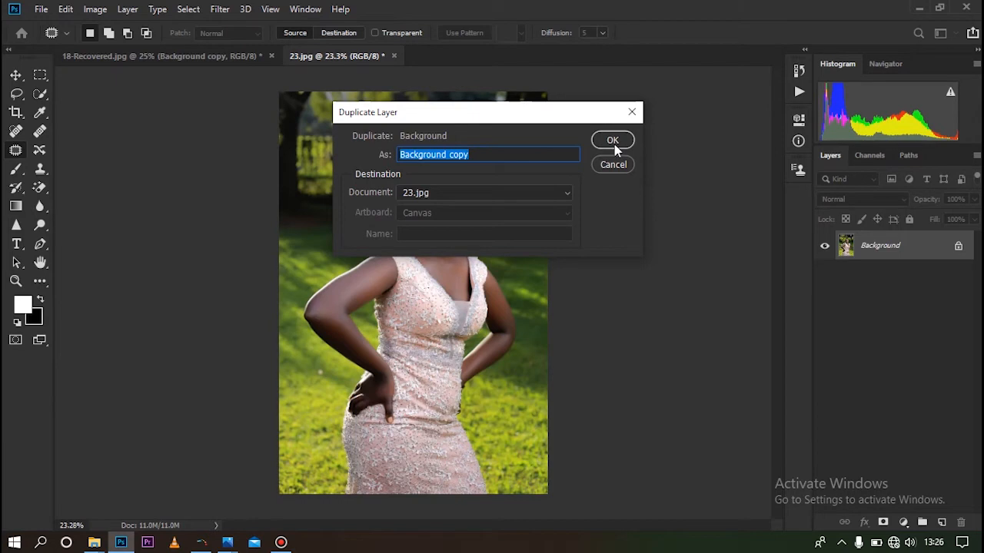
pyautogui.write('blur')
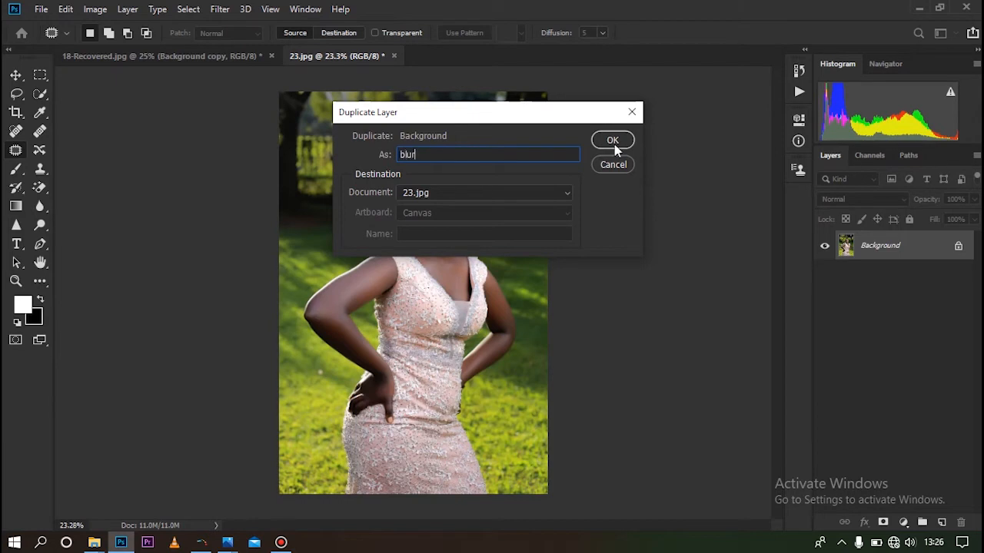
pyautogui.click(614, 149)
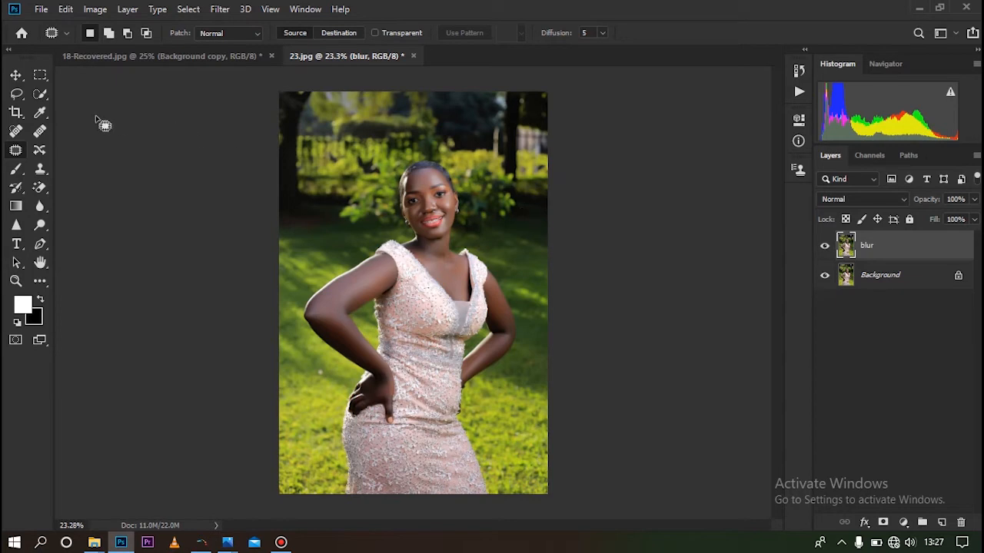
# Automatically select the woman on the blur layer with the Subject selection command
pyautogui.click(189, 10)
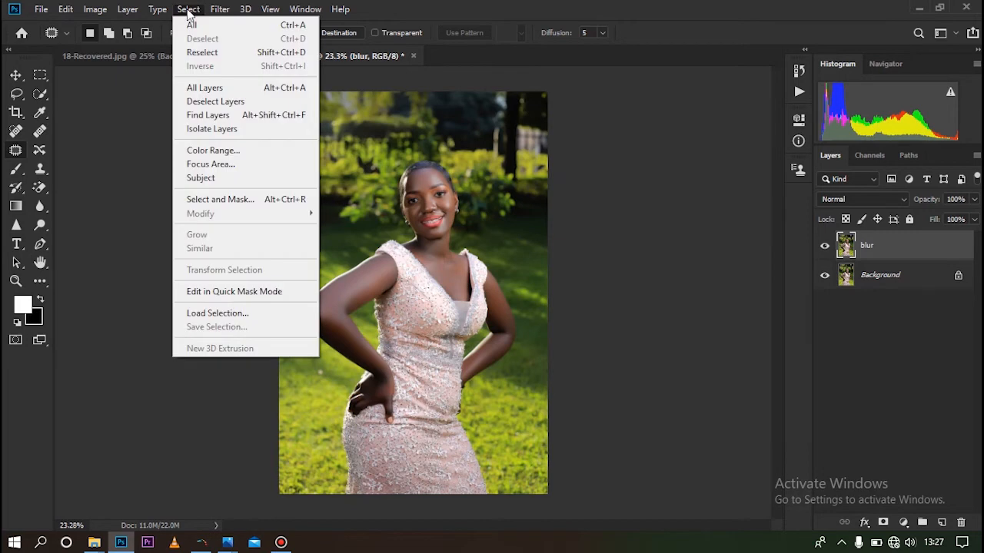
pyautogui.click(239, 181)
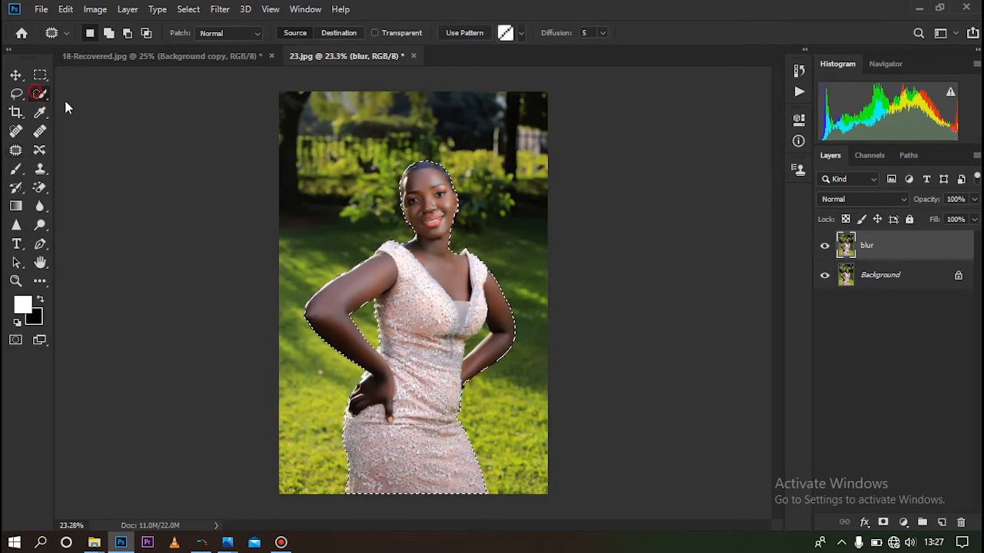
# Using the Quick Selection tool at 20 px, subtract the green gap between the waist and the bent arm from the selection
pyautogui.click(40, 94)
pyautogui.scroll(3, 500, 286)
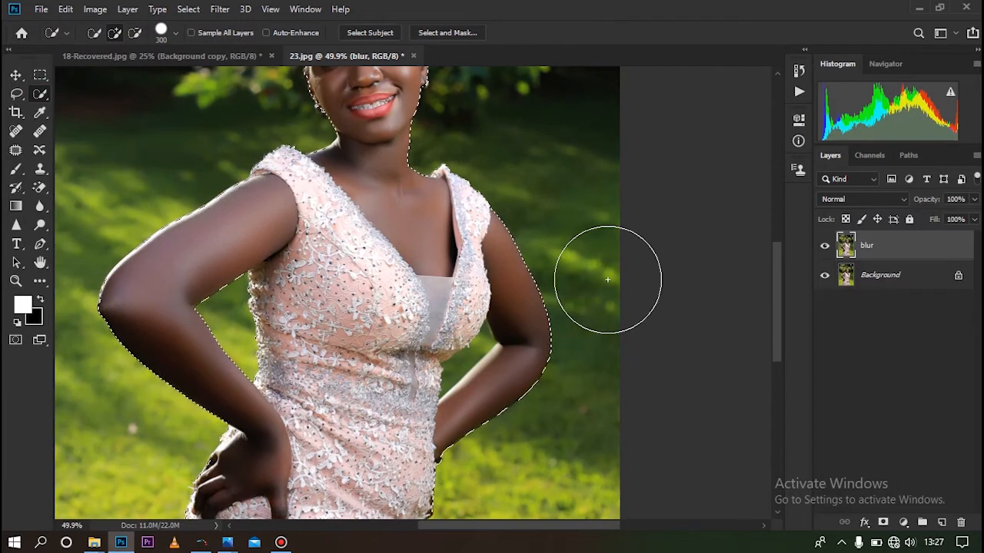
pyautogui.press('[')
pyautogui.press('[')
pyautogui.press('[')
pyautogui.press('[')
pyautogui.press('[')
pyautogui.press('[')
pyautogui.press('[')
pyautogui.press('[')
pyautogui.press('[')
pyautogui.press('[')
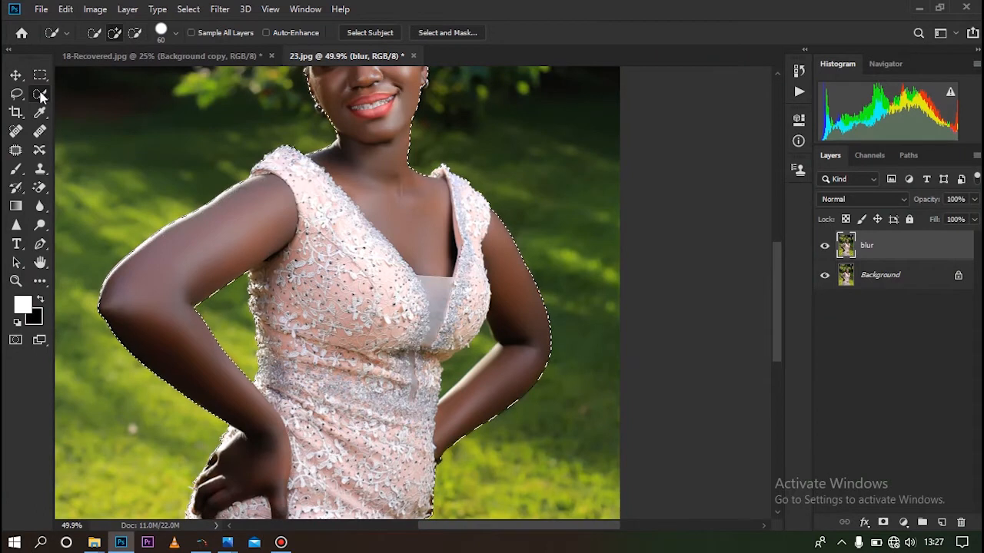
pyautogui.press('[')
pyautogui.press('[')
pyautogui.press('[')
pyautogui.keyDown('alt'); pyautogui.scroll(2, 379, 310); pyautogui.keyUp('alt')
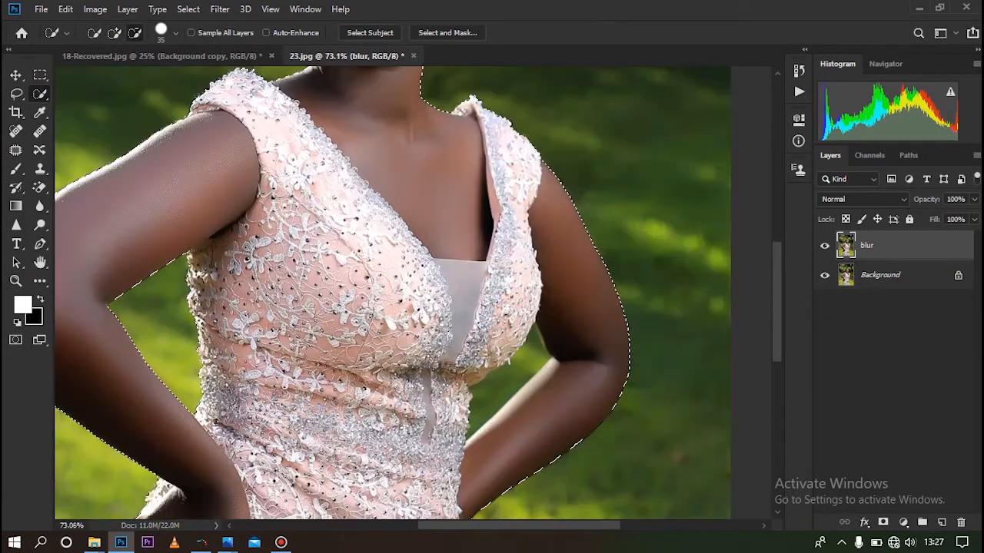
pyautogui.scroll(5, 555, 402)
pyautogui.press('[')
pyautogui.scroll(-1, 546, 340)
pyautogui.press('[')
pyautogui.press('[')
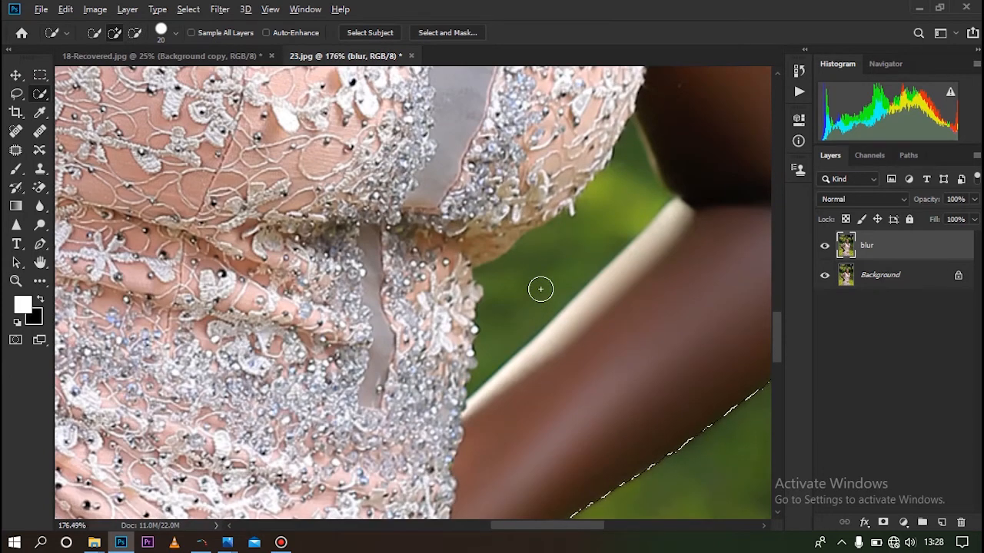
pyautogui.press('alt')
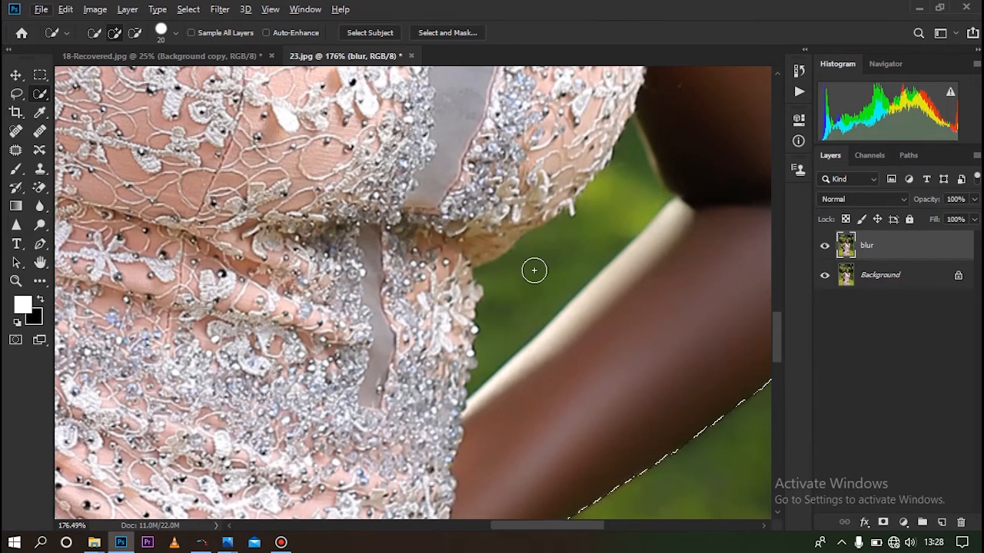
pyautogui.press('alt')
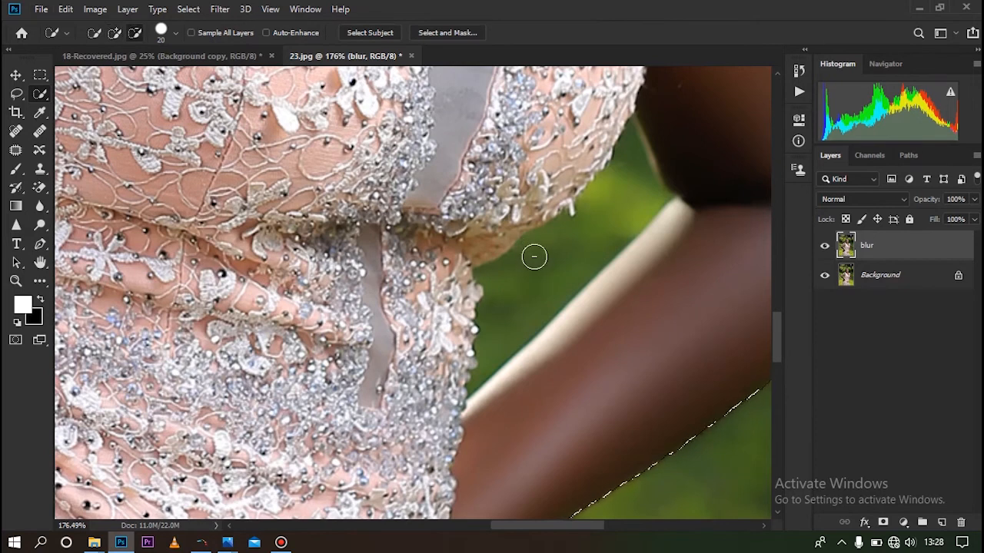
pyautogui.keyDown('alt'); pyautogui.click(537, 262); pyautogui.keyUp('alt')
pyautogui.keyDown('alt'); pyautogui.moveTo(525, 296); pyautogui.dragTo(599, 216); pyautogui.keyUp('alt')
# Inspect the selection edge around the waist, hand, dress and shoulder for missed areas
pyautogui.keyDown('alt'); pyautogui.scroll(-4, 505, 279); pyautogui.keyUp('alt')
pyautogui.keyDown('alt'); pyautogui.scroll(1, 528, 260); pyautogui.keyUp('alt')
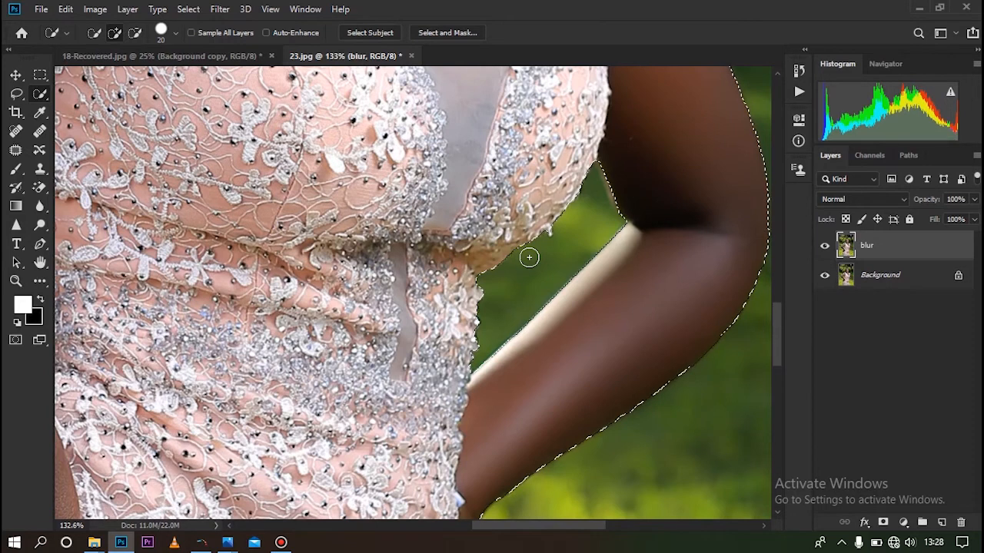
pyautogui.keyDown('alt'); pyautogui.scroll(-15, 489, 258); pyautogui.keyUp('alt')
pyautogui.keyDown('alt'); pyautogui.scroll(8, 222, 368); pyautogui.keyUp('alt')
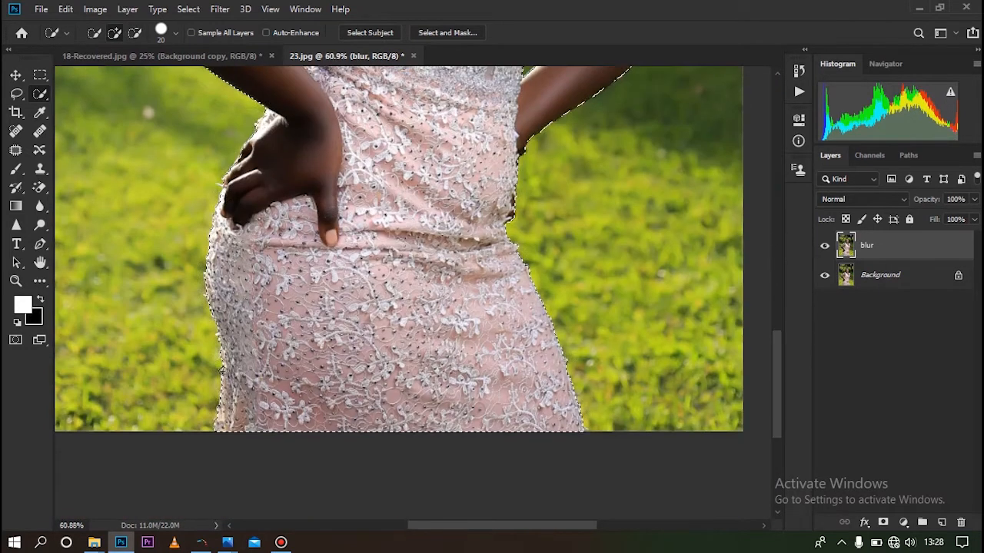
pyautogui.keyDown('alt'); pyautogui.scroll(5, 219, 293); pyautogui.keyUp('alt')
pyautogui.keyDown('alt'); pyautogui.scroll(-6, 221, 266); pyautogui.keyUp('alt')
pyautogui.keyDown('alt'); pyautogui.scroll(1, 274, 83); pyautogui.keyUp('alt')
pyautogui.keyDown('alt'); pyautogui.scroll(8, 275, 83); pyautogui.keyUp('alt')
pyautogui.keyDown('alt'); pyautogui.scroll(-11, 241, 353); pyautogui.keyUp('alt')
pyautogui.keyDown('alt'); pyautogui.scroll(12, 281, 149); pyautogui.keyUp('alt')
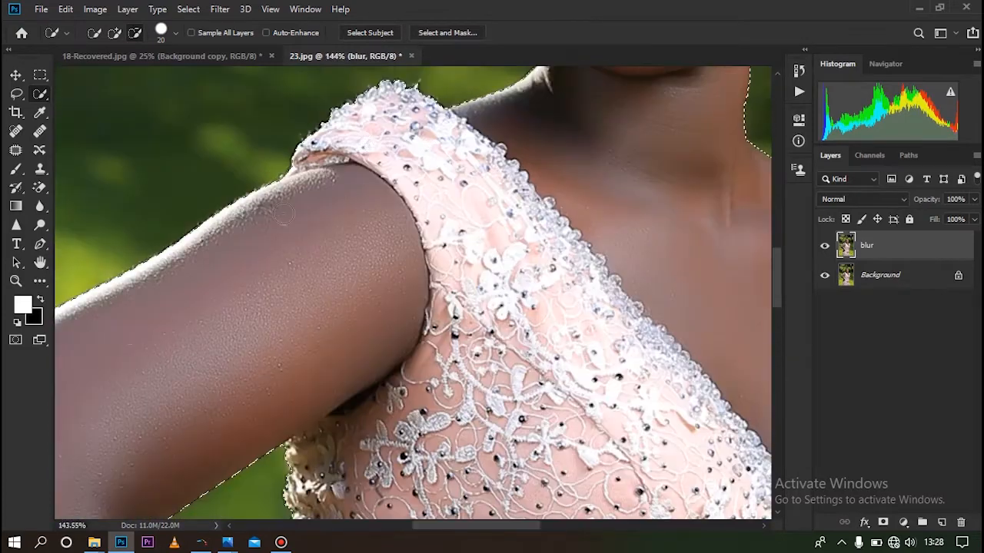
# Reduce the Quick Selection brush to 6 px and add the earring beside the shadowed cheek to the selection
pyautogui.keyDown('alt'); pyautogui.scroll(-6, 359, 139); pyautogui.keyUp('alt')
pyautogui.keyDown('alt'); pyautogui.scroll(6, 258, 315); pyautogui.keyUp('alt')
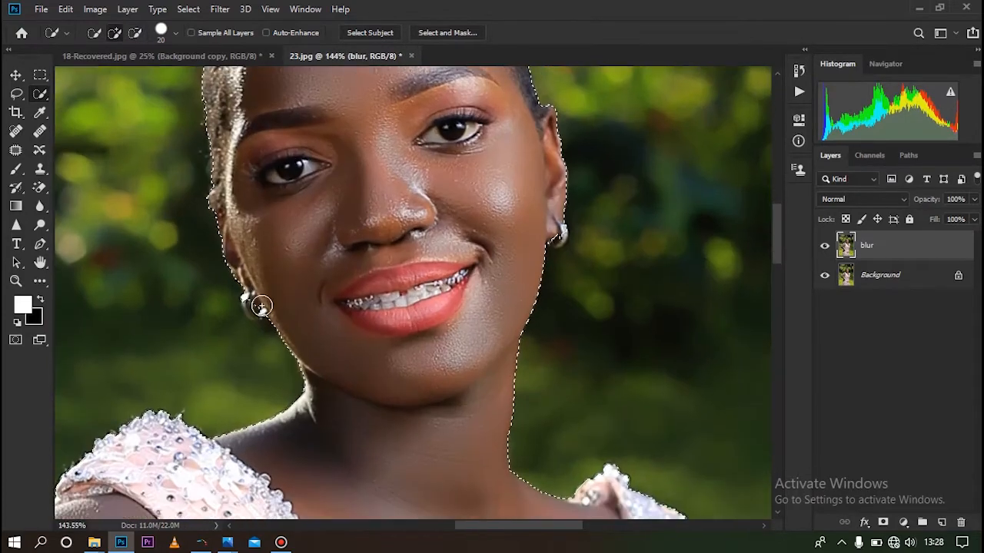
pyautogui.scroll(-4, 258, 315)
pyautogui.press('[')
pyautogui.press('[')
pyautogui.press('[')
pyautogui.press('[')
pyautogui.press('[')
pyautogui.press('[')
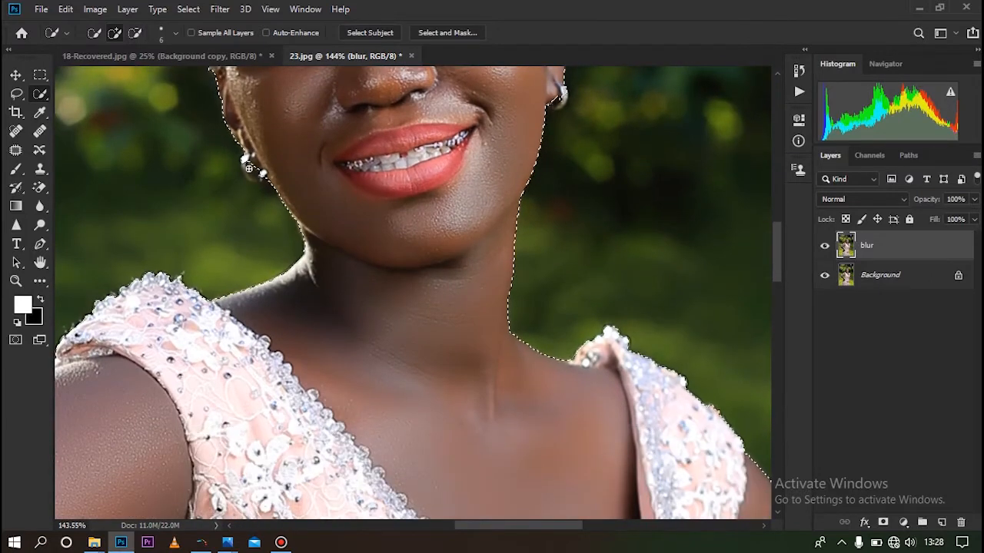
pyautogui.keyDown('alt'); pyautogui.scroll(-5, 425, 219); pyautogui.keyUp('alt')
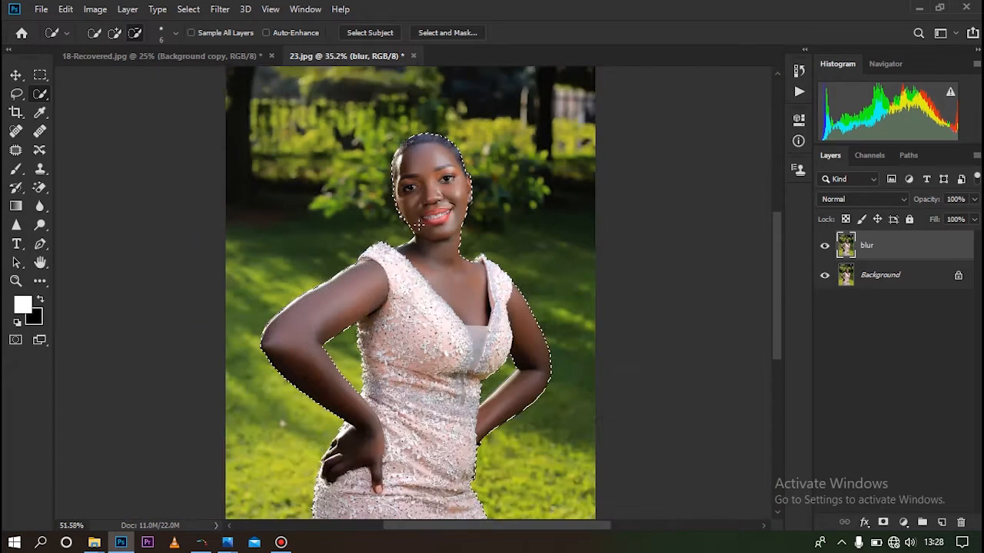
pyautogui.keyDown('alt'); pyautogui.scroll(8, 425, 219); pyautogui.keyUp('alt')
pyautogui.moveTo(386, 252); pyautogui.dragTo(405, 265)
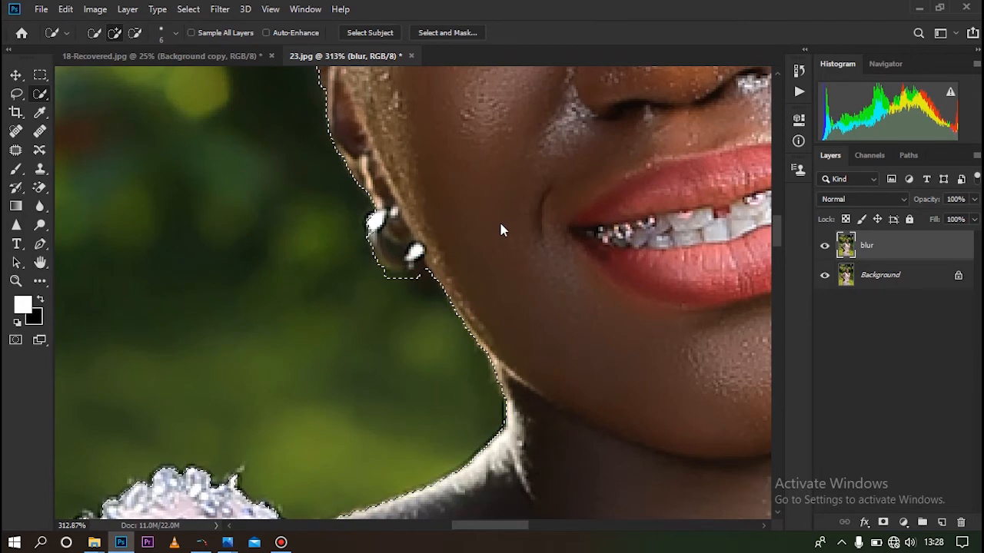
# Subtract the stray background at the edge of that earring from the selection
pyautogui.keyDown('alt'); pyautogui.scroll(-5, 513, 229); pyautogui.keyUp('alt')
pyautogui.keyDown('alt'); pyautogui.scroll(5, 438, 268); pyautogui.keyUp('alt')
pyautogui.press('alt')
pyautogui.moveTo(398, 302); pyautogui.dragTo(401, 297)
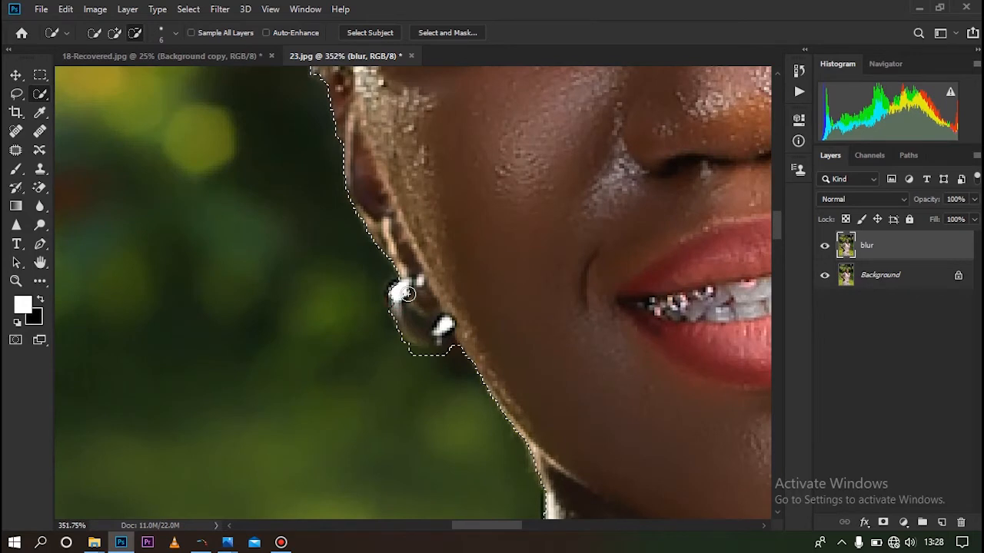
pyautogui.keyDown('alt'); pyautogui.scroll(-6, 427, 320); pyautogui.keyUp('alt')
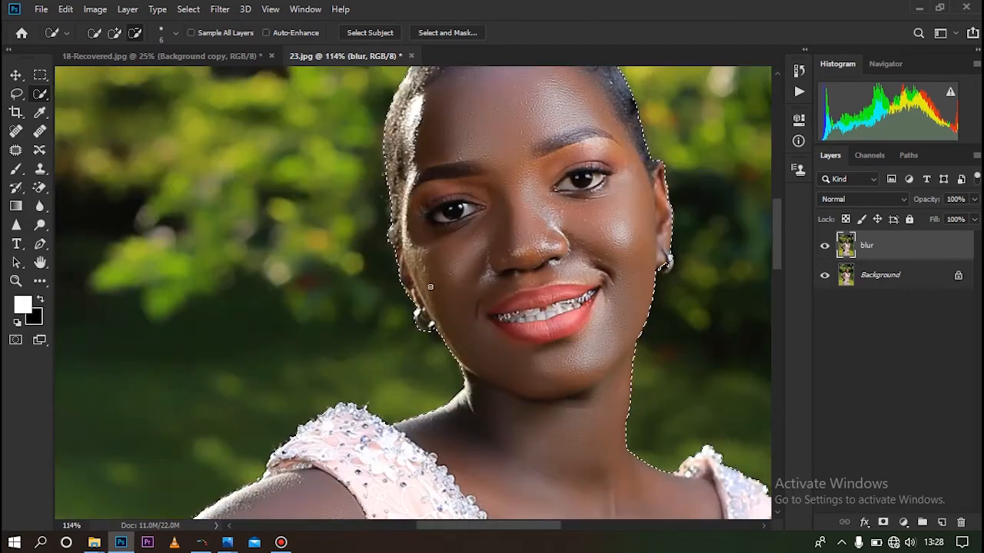
# Check the hairline edge and add the earring on the other ear to the selection
pyautogui.scroll(-2, 431, 287)
pyautogui.scroll(8, 423, 296)
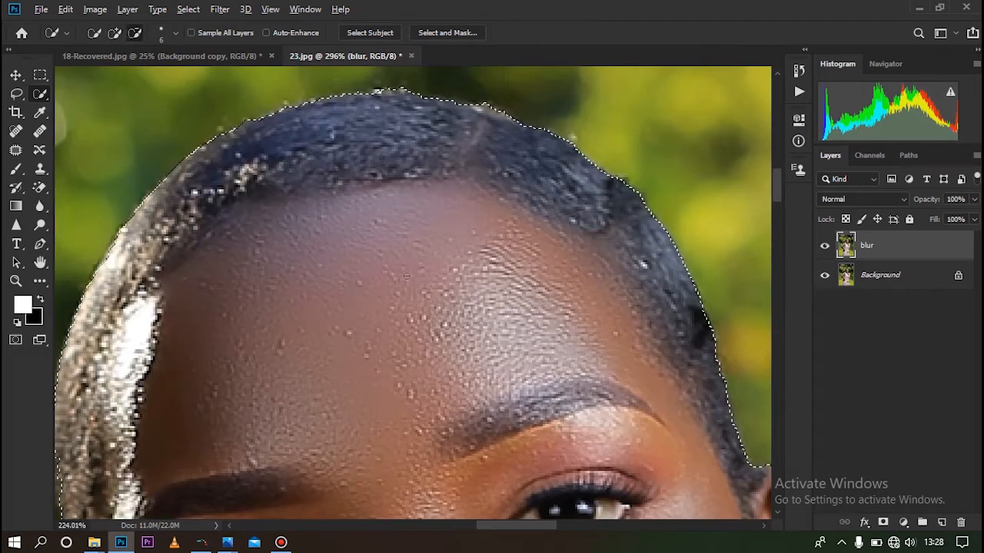
pyautogui.scroll(-6, 415, 305)
pyautogui.scroll(6, 352, 314)
pyautogui.scroll(-4, 351, 315)
pyautogui.scroll(-1, 562, 279)
pyautogui.scroll(5, 522, 266)
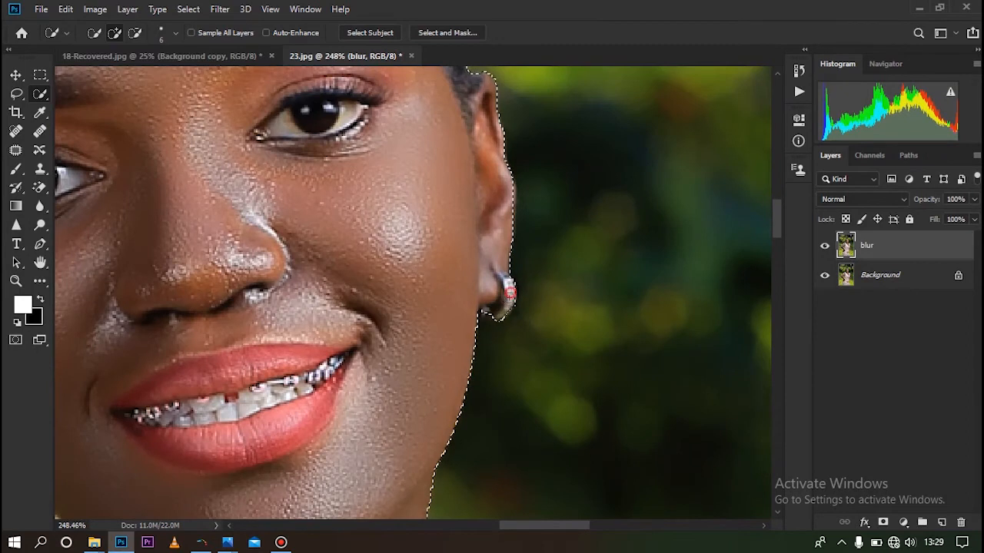
pyautogui.moveTo(496, 315); pyautogui.dragTo(485, 314)
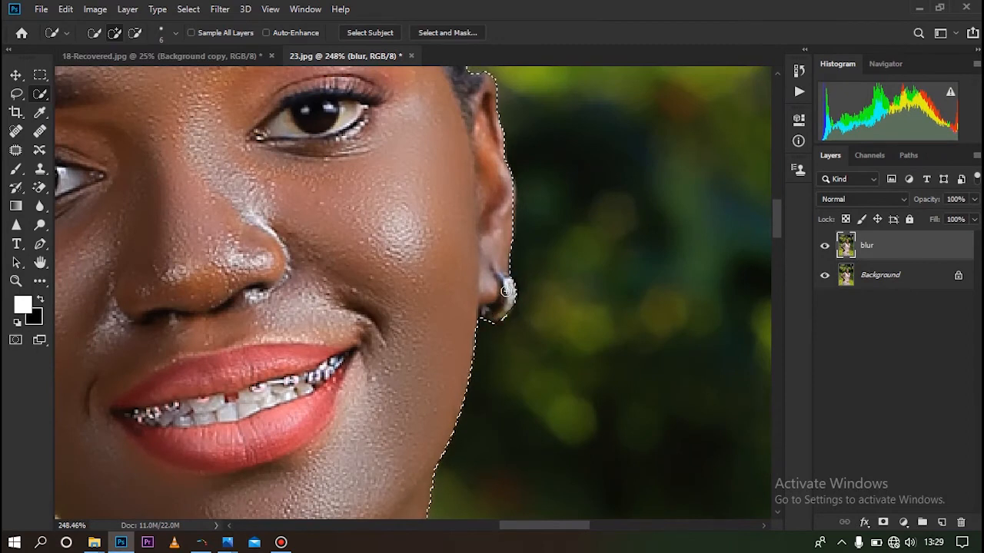
# Check the neck and shoulder edges, and preview the whole selection as a Quick Mask overlay before returning to the normal view
pyautogui.scroll(-5, 511, 259)
pyautogui.scroll(5, 511, 259)
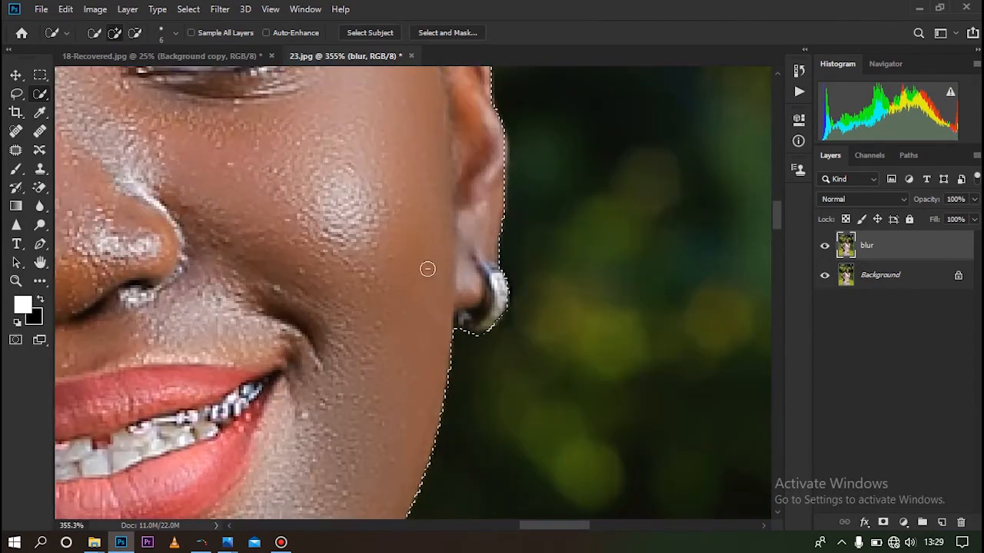
pyautogui.scroll(-5, 445, 285)
pyautogui.scroll(-3, 496, 281)
pyautogui.scroll(6, 469, 226)
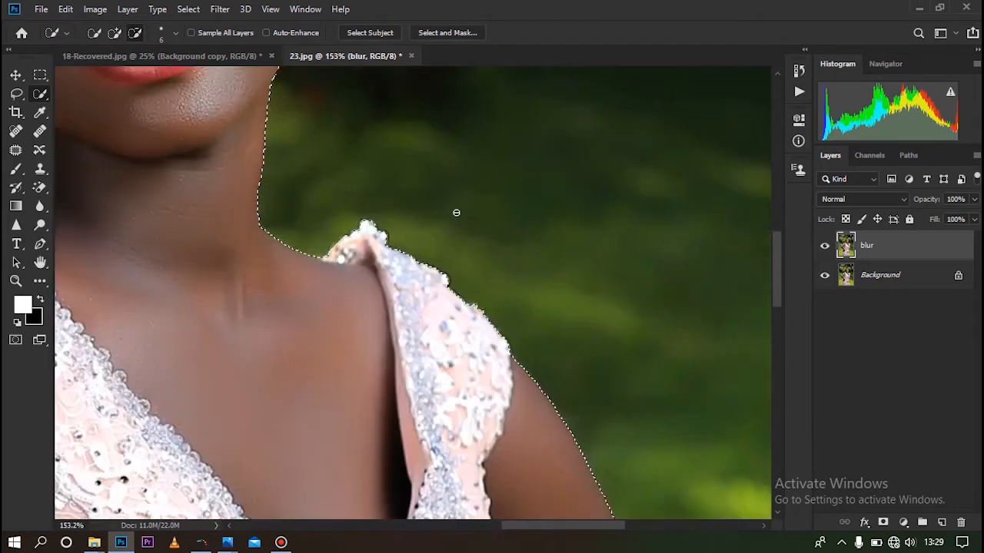
pyautogui.scroll(-4, 557, 226)
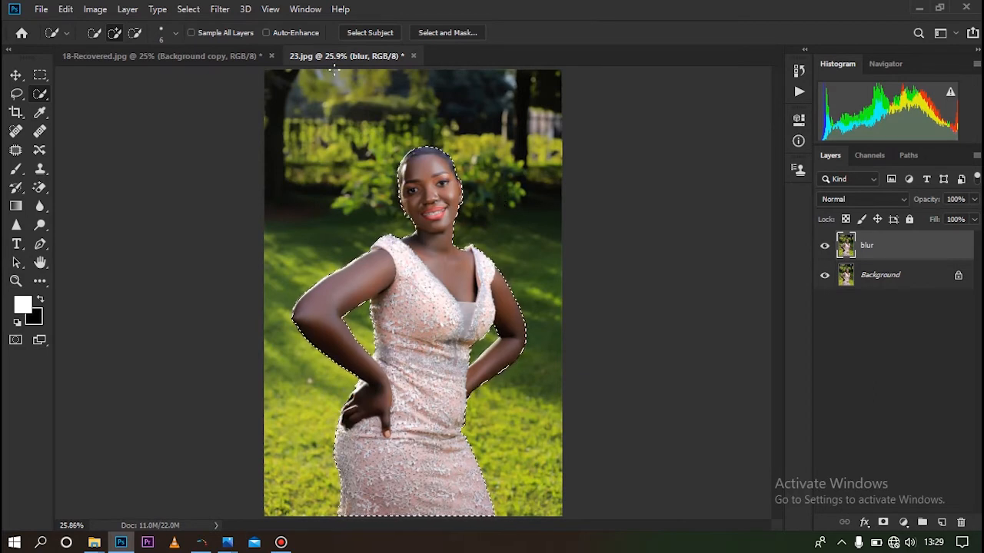
pyautogui.click(16, 340)
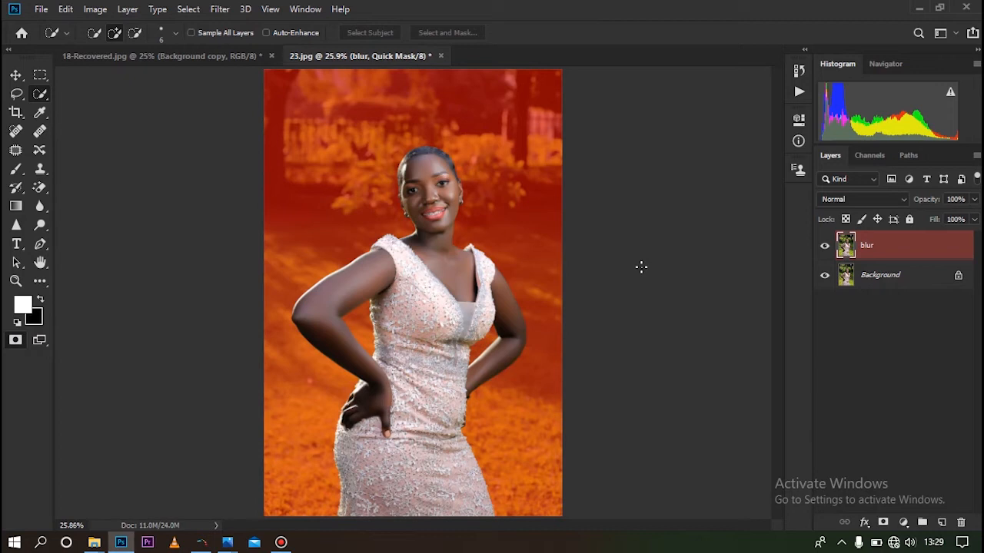
pyautogui.press('q')
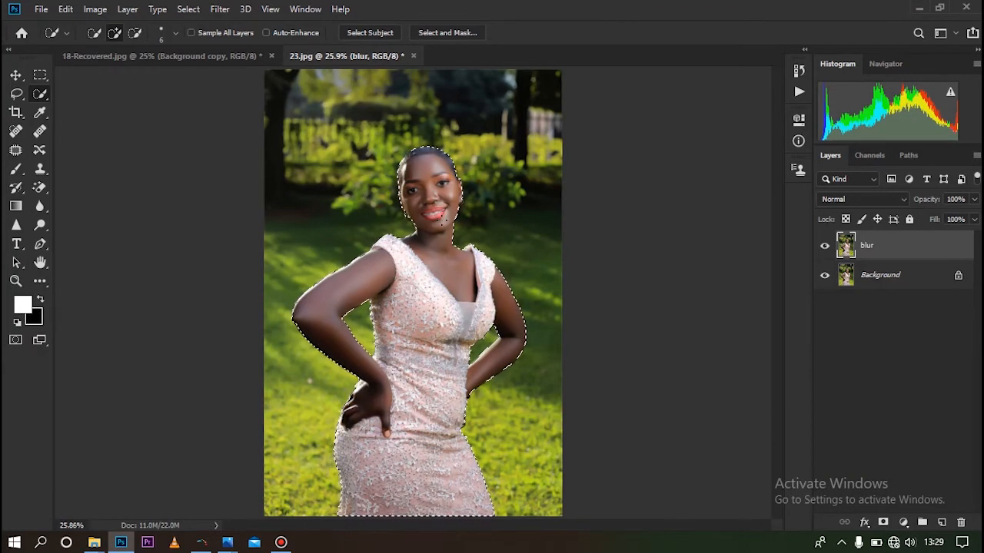
# Copy the selected woman onto a new layer and rename that layer "subject"
pyautogui.rightClick(443, 219)
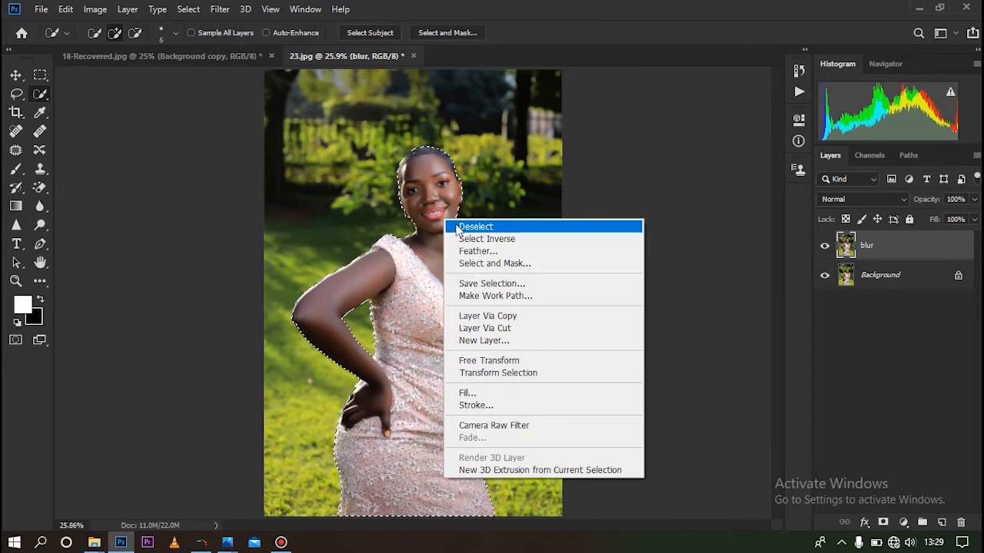
pyautogui.click(517, 320)
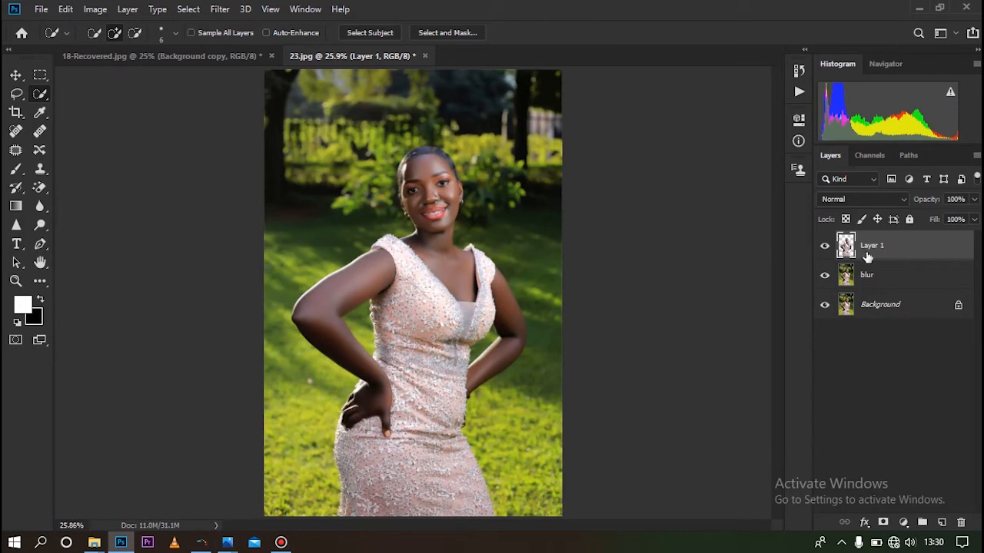
pyautogui.doubleClick(871, 246)
pyautogui.write('subject')
pyautogui.press('Return')
# Enlarge the Quick Selection brush to 1500 px
pyautogui.click(40, 97)
pyautogui.press(']')
pyautogui.press(']')
pyautogui.press(']')
pyautogui.press(']')
pyautogui.press(']')
pyautogui.press(']')
pyautogui.press(']')
pyautogui.press(']')
pyautogui.press(']')
pyautogui.press(']')
pyautogui.press(']')
pyautogui.press(']')
pyautogui.press(']')
pyautogui.press(']')
pyautogui.press(']')
pyautogui.press(']')
pyautogui.press(']')
pyautogui.press(']')
pyautogui.press(']')
pyautogui.press(']')
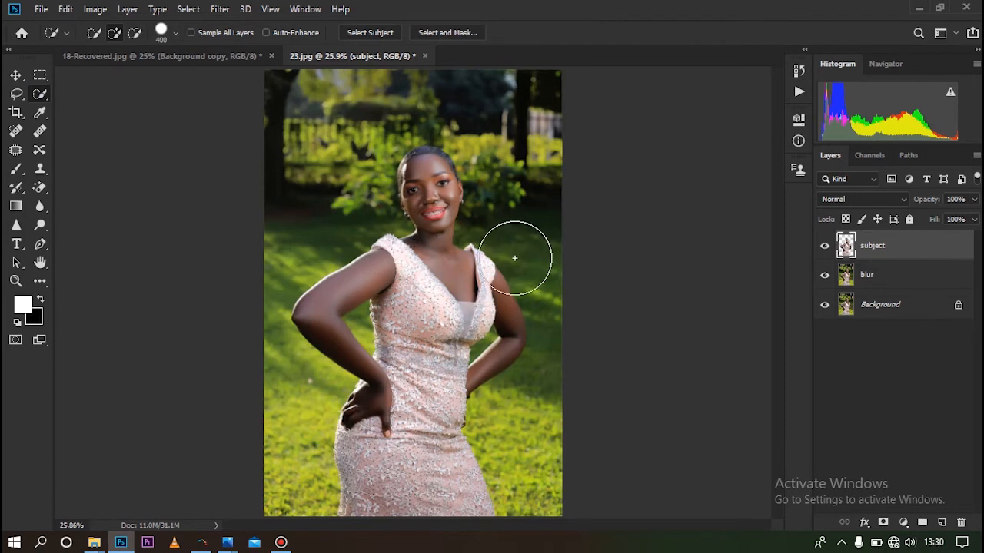
pyautogui.click(176, 33)
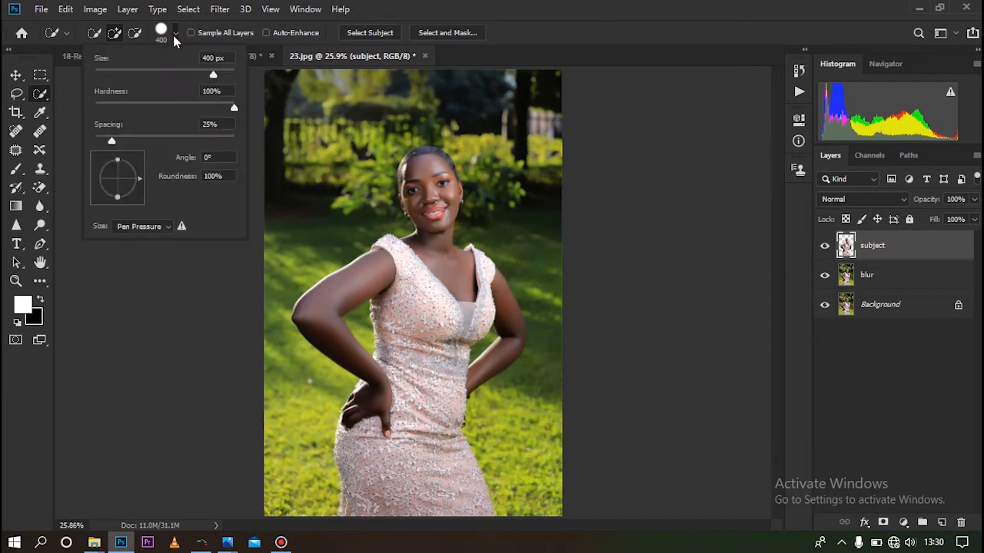
pyautogui.moveTo(209, 74)
pyautogui.mouseDown()
pyautogui.moveTo(150, 73)
pyautogui.moveTo(220, 73)
pyautogui.moveTo(200, 73)
pyautogui.mouseUp()
pyautogui.click(170, 32)
pyautogui.press(']')
pyautogui.press(']')
pyautogui.press(']')
pyautogui.press(']')
pyautogui.press(']')
pyautogui.press(']')
pyautogui.press(']')
pyautogui.press(']')
pyautogui.press(']')
pyautogui.press(']')
pyautogui.press(']')
pyautogui.press(']')
pyautogui.press(']')
pyautogui.press(']')
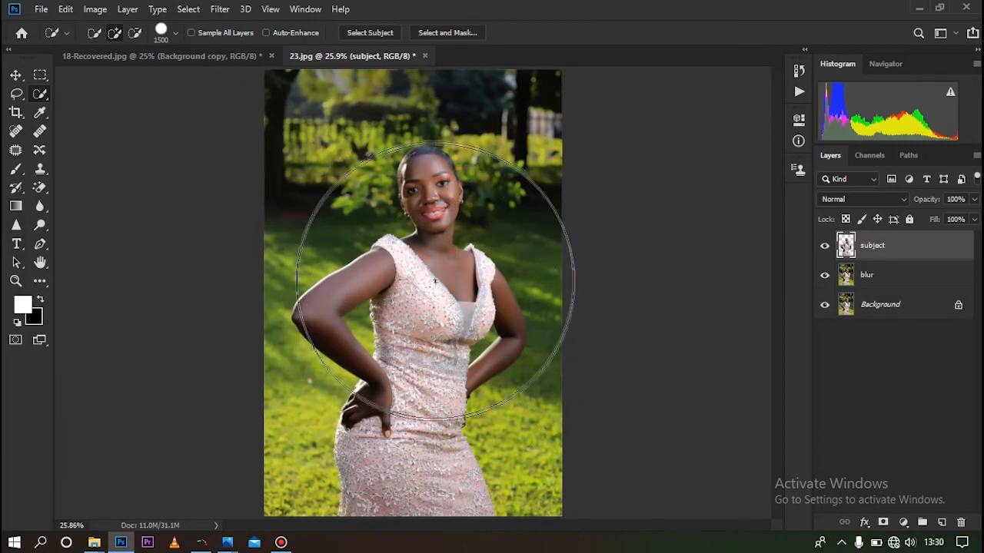
# Select the whole woman on the subject layer, and view that layer alone before showing the blur and Background layers again
pyautogui.moveTo(442, 282); pyautogui.dragTo(587, 290)
pyautogui.click(429, 273)
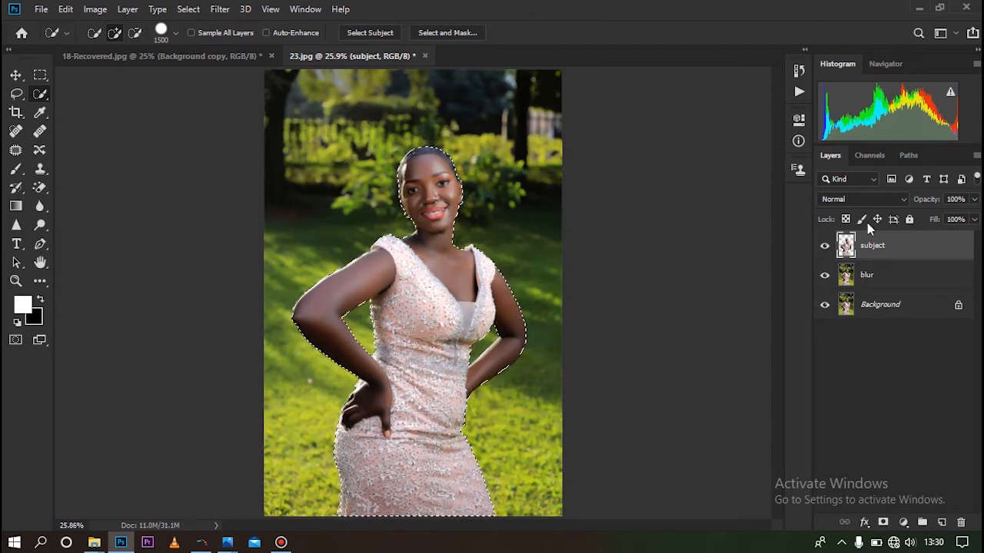
pyautogui.keyDown('alt'); pyautogui.click(825, 248); pyautogui.keyUp('alt')
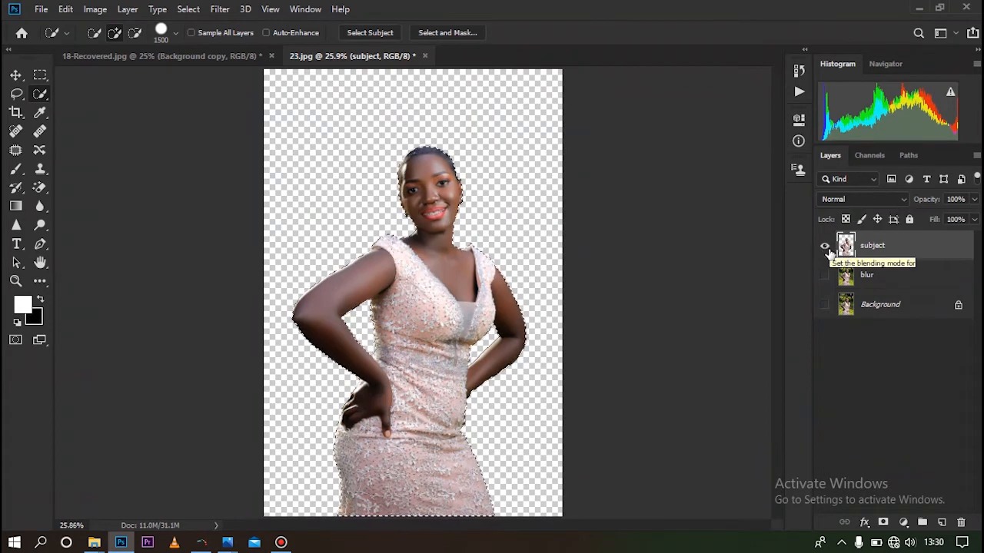
pyautogui.click(825, 275)
pyautogui.click(825, 303)
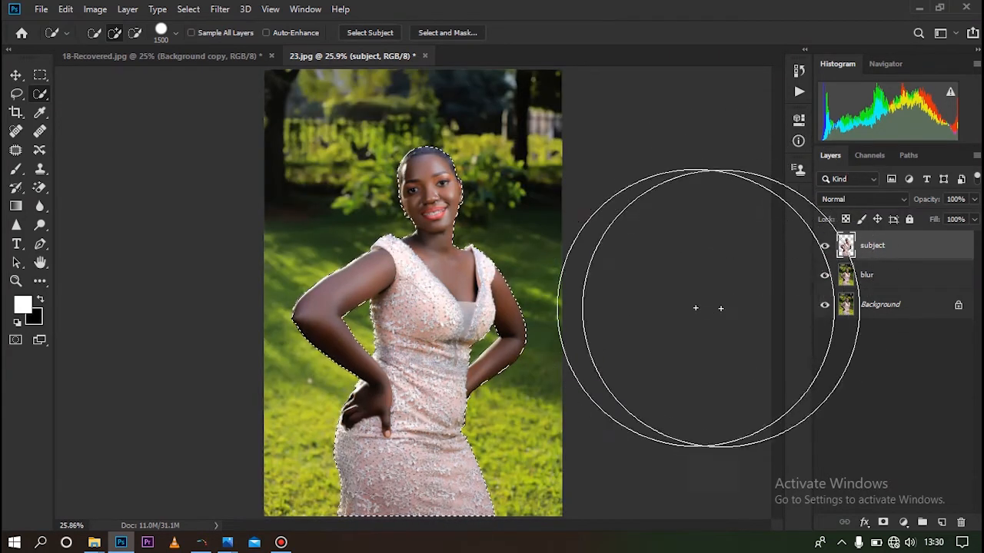
# Make the blur layer active and expand the selection around the woman by 20 pixels
pyautogui.click(891, 274)
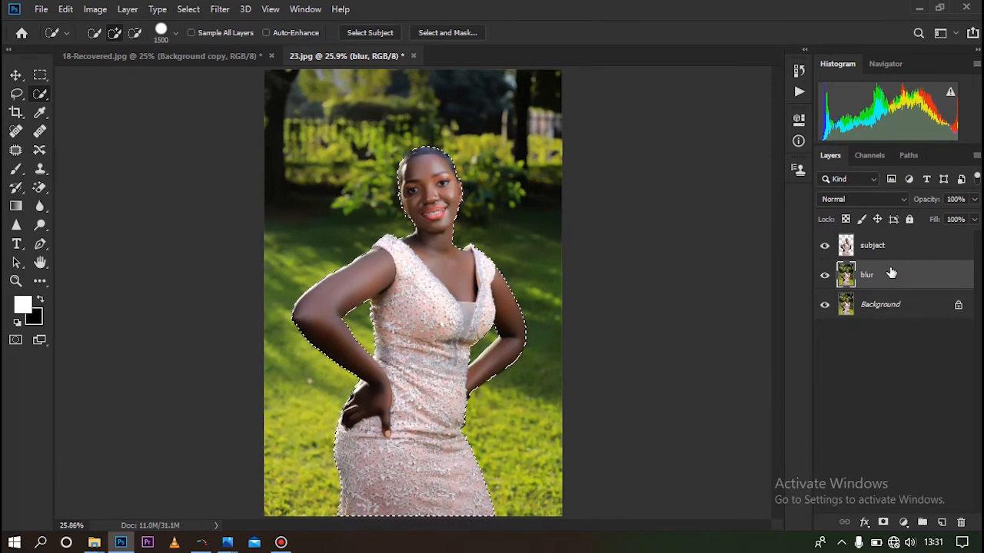
pyautogui.click(190, 9)
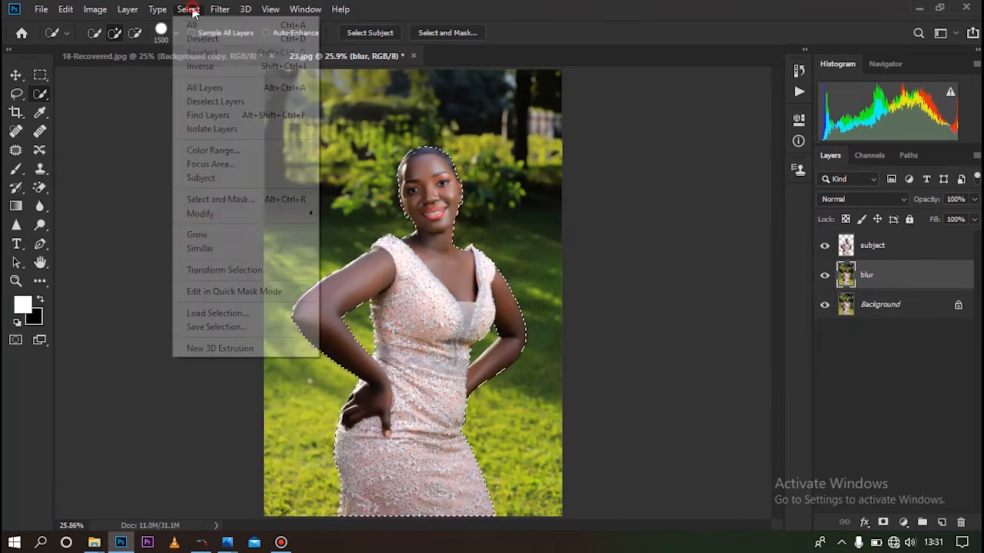
pyautogui.moveTo(311, 214)
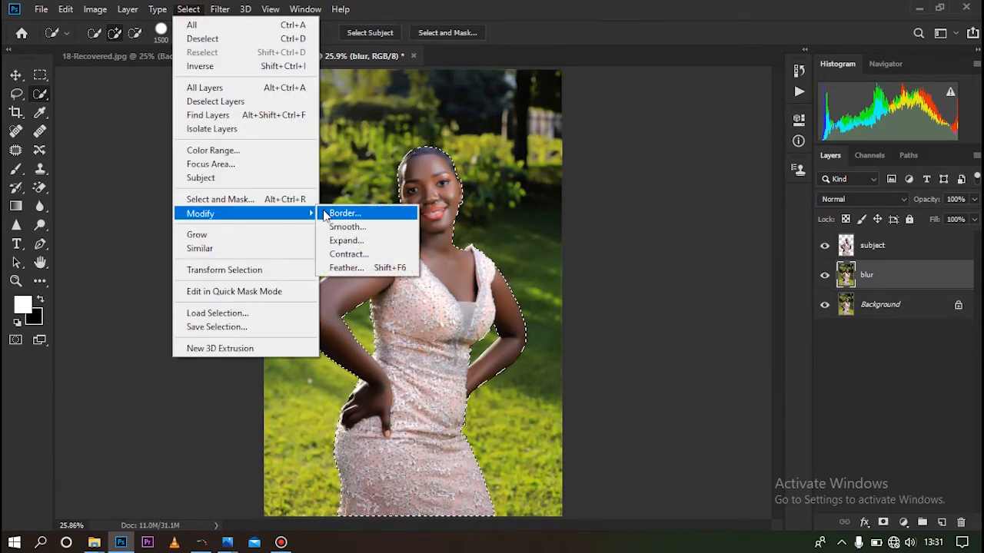
pyautogui.click(350, 241)
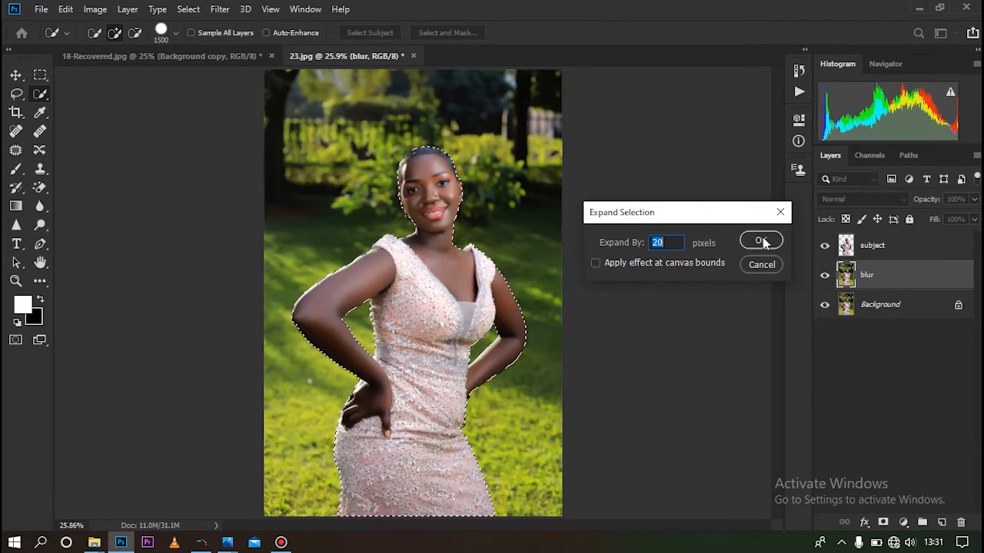
pyautogui.click(761, 241)
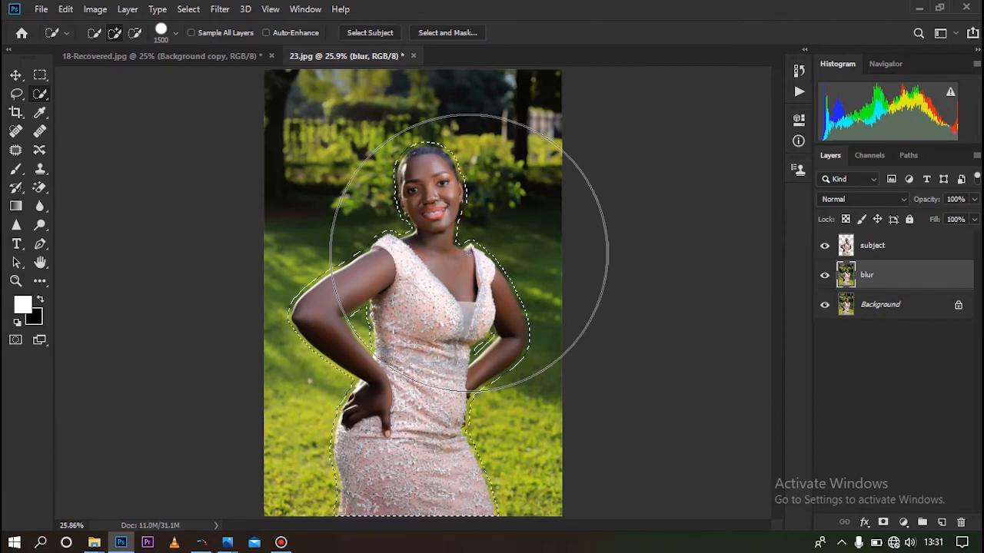
# Replace the selected woman on the blur layer with a Content-Aware fill at 100% opacity, and clear the selection
pyautogui.rightClick(416, 173)
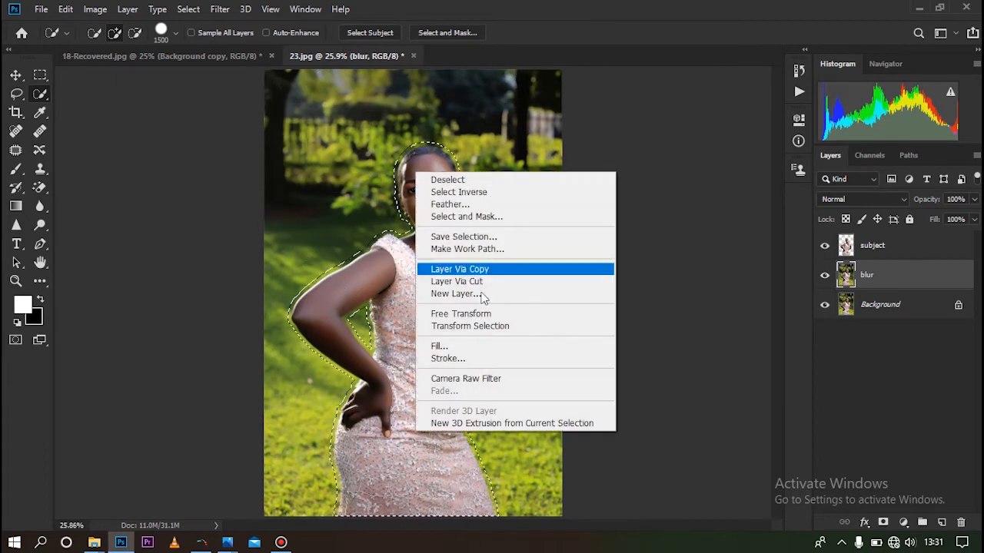
pyautogui.click(488, 346)
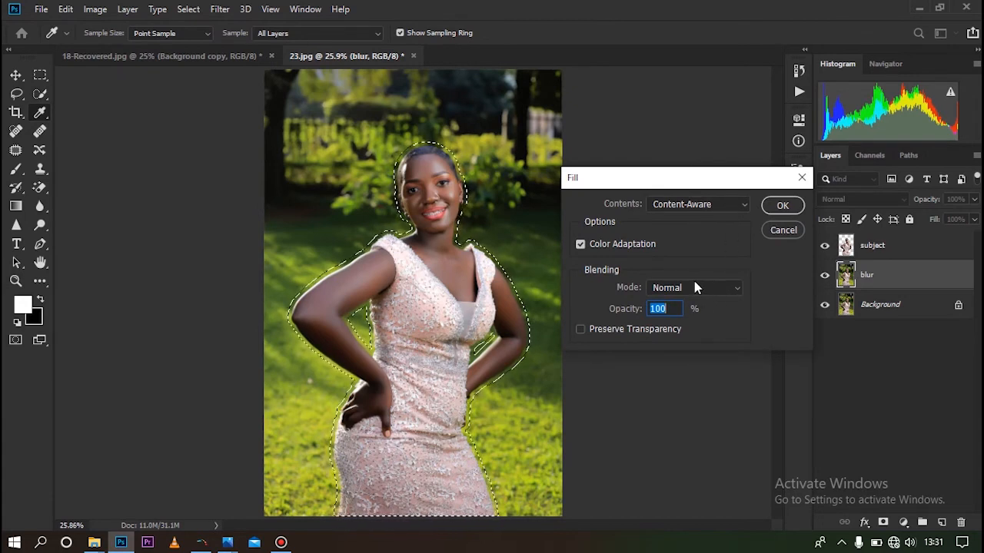
pyautogui.click(781, 209)
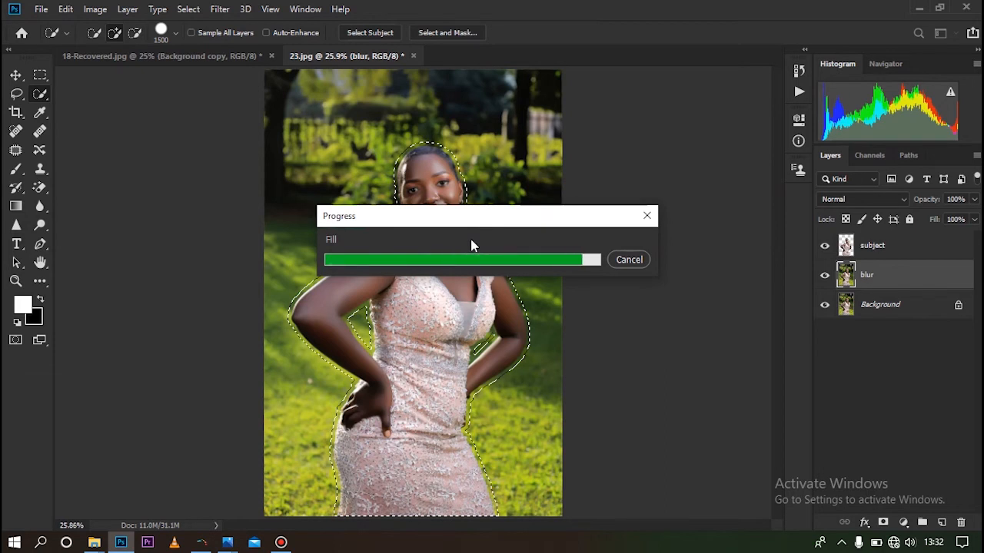
pyautogui.rightClick(368, 206)
pyautogui.click(388, 209)
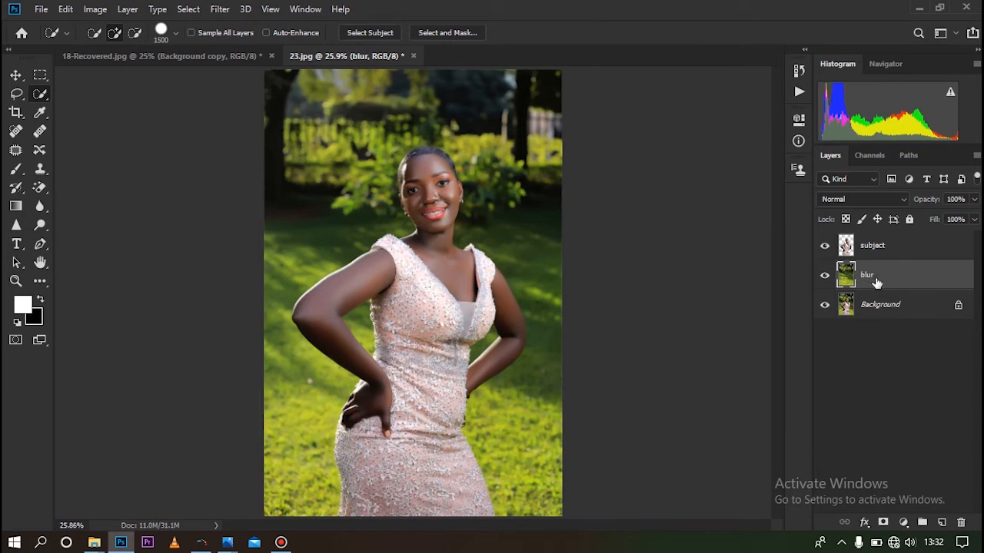
# Check the filled background with the subject layer temporarily hidden, and return to the blur layer
pyautogui.click(825, 245)
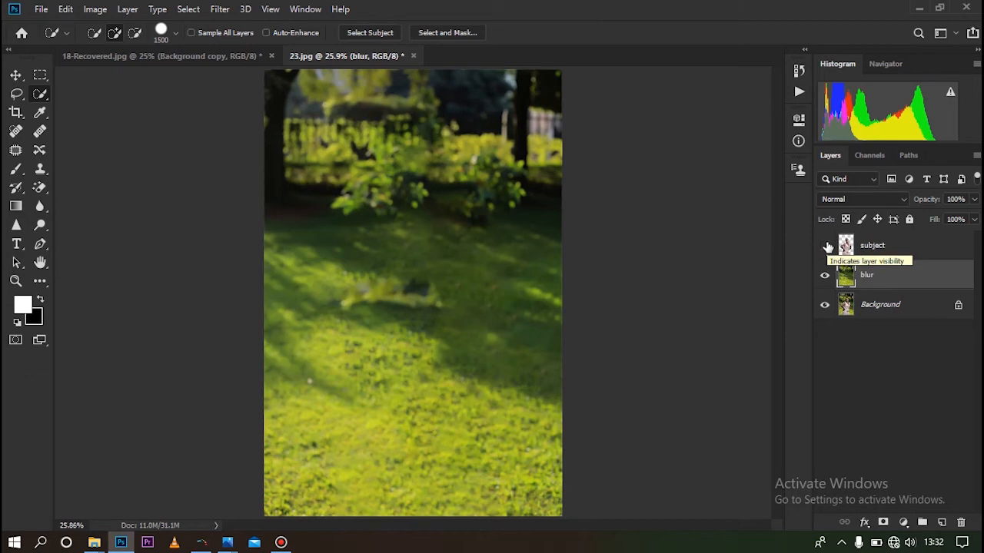
pyautogui.click(826, 245)
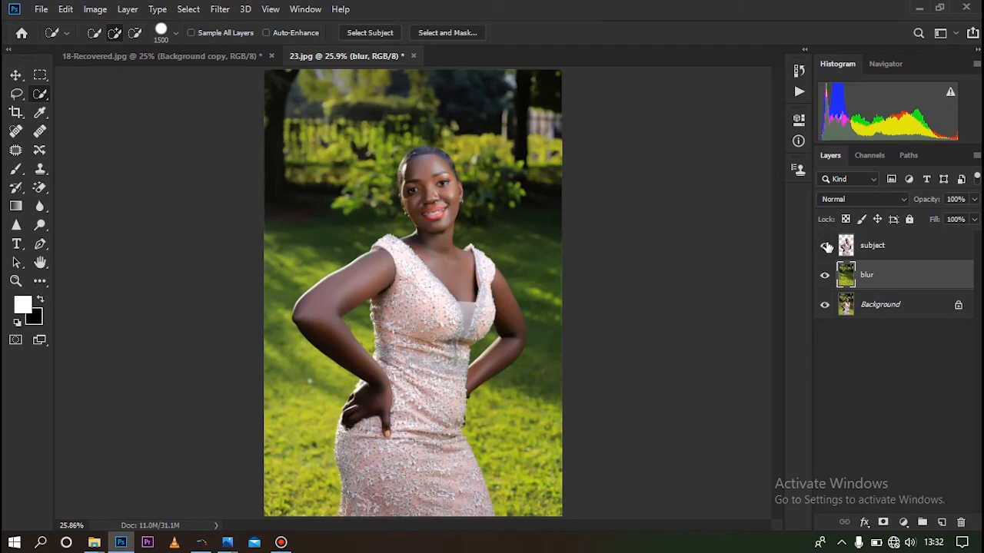
pyautogui.click(863, 246)
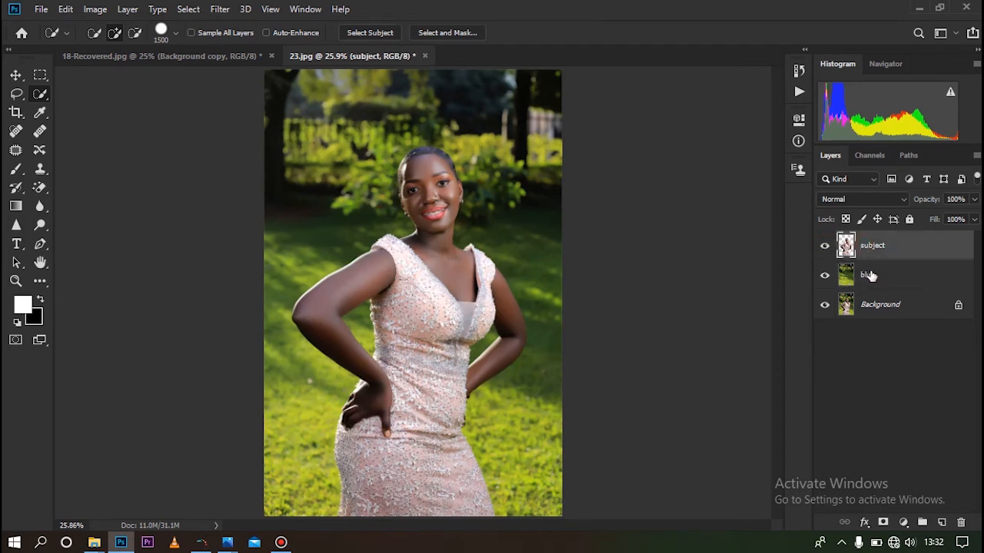
pyautogui.click(869, 275)
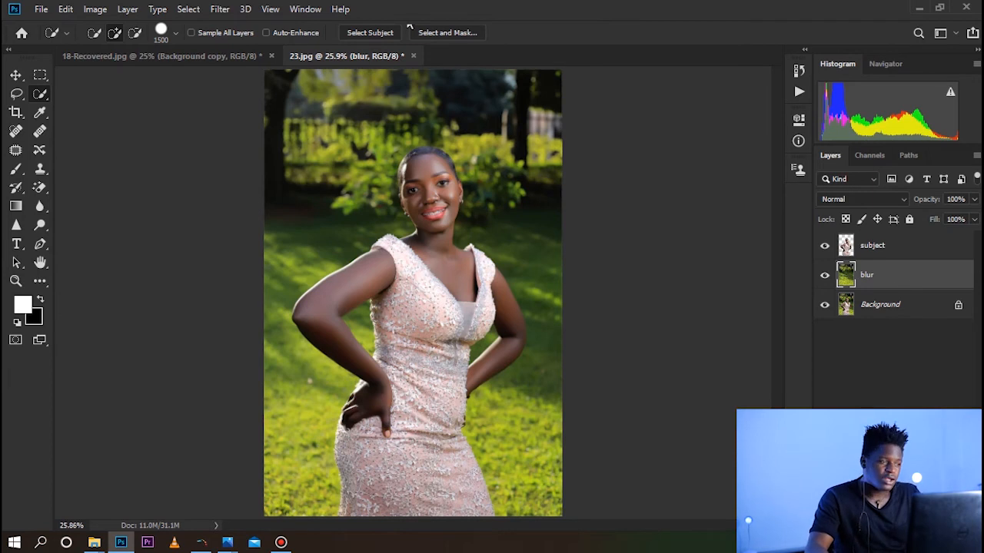
# Try a Field Blur on the blur layer, raising the blur to 232 before reducing it and applying, and undo the filter
pyautogui.click(227, 11)
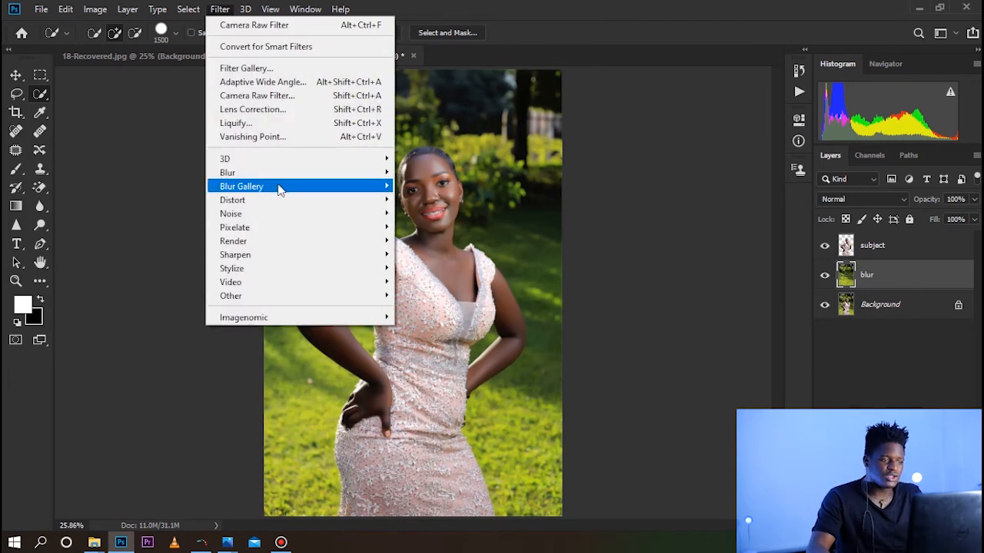
pyautogui.moveTo(282, 190)
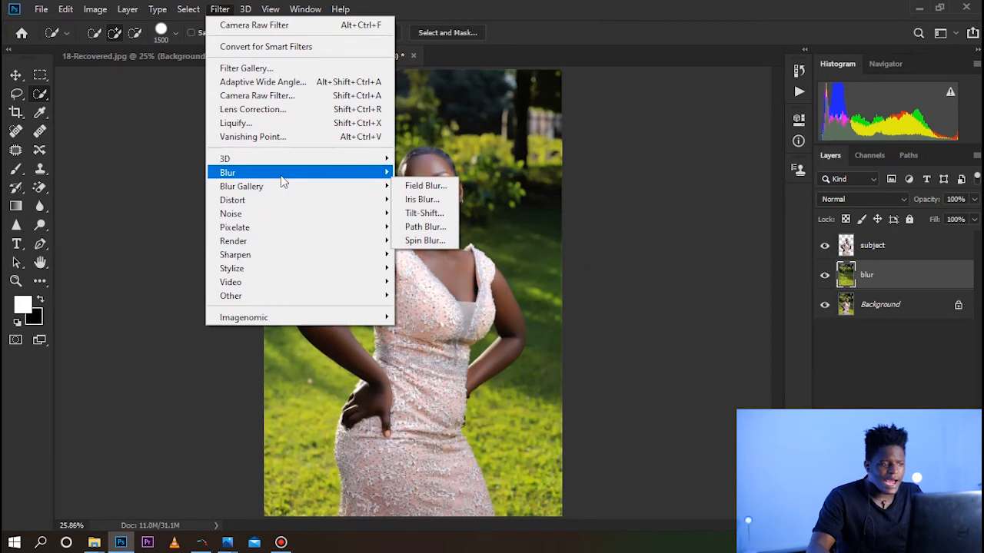
pyautogui.moveTo(282, 179)
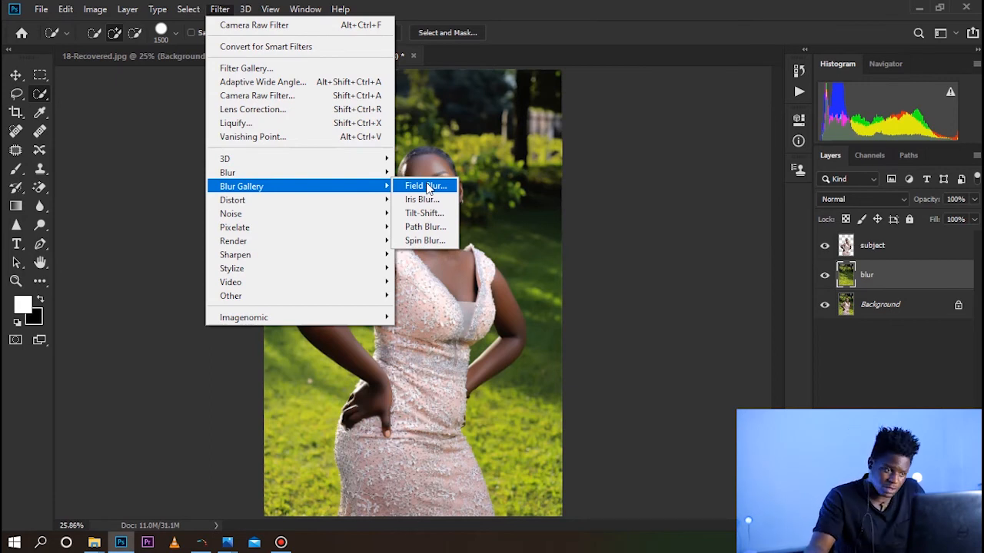
pyautogui.moveTo(366, 175)
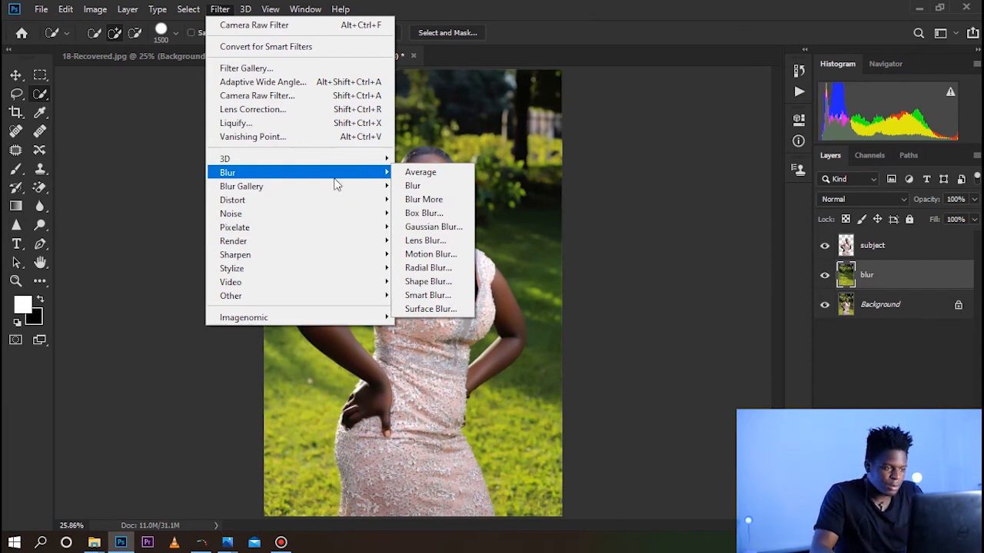
pyautogui.moveTo(323, 189)
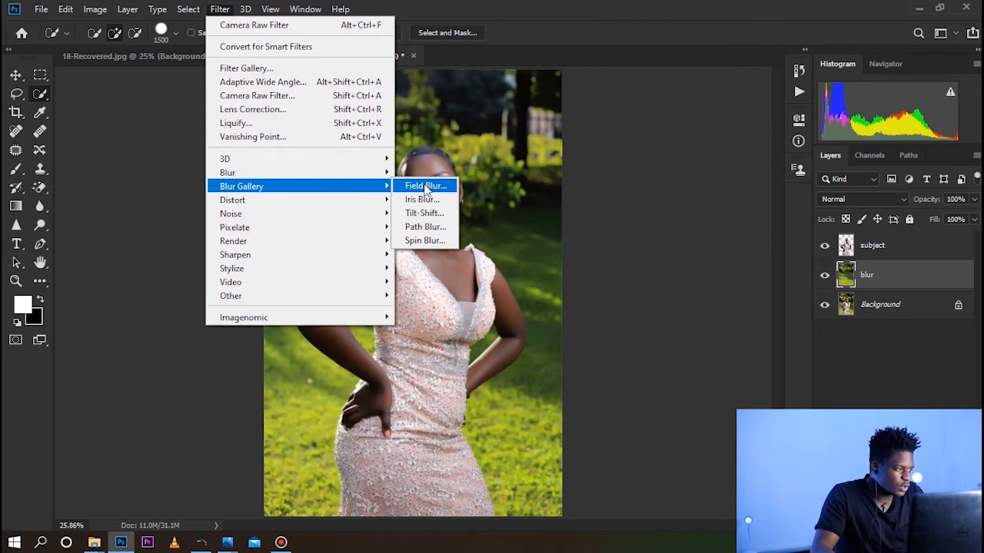
pyautogui.click(425, 187)
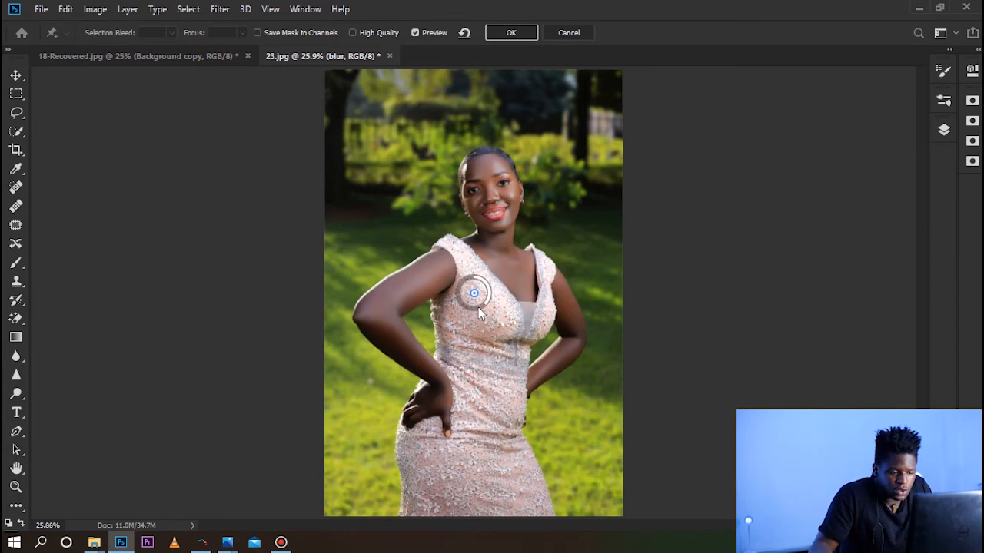
pyautogui.moveTo(477, 308); pyautogui.dragTo(473, 312)
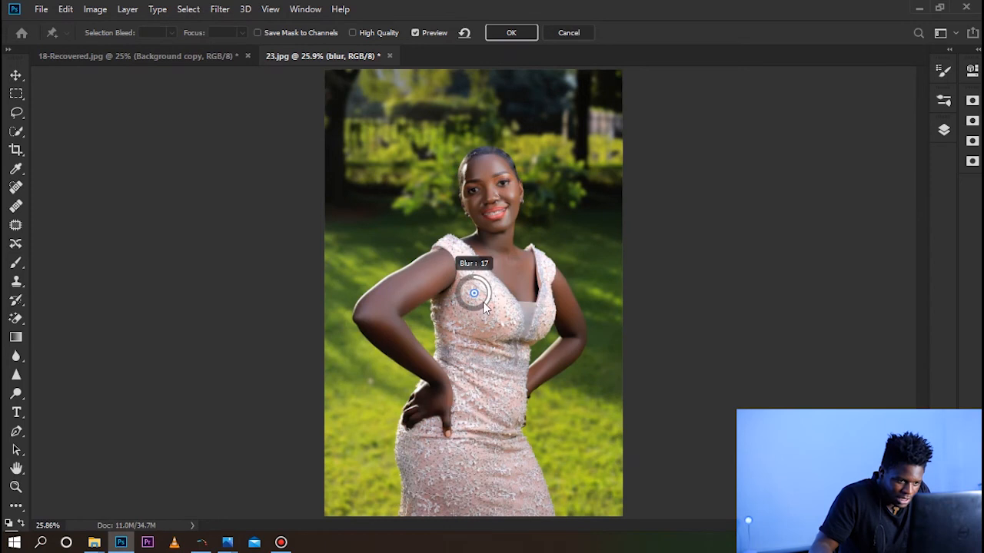
pyautogui.moveTo(467, 308); pyautogui.dragTo(446, 264)
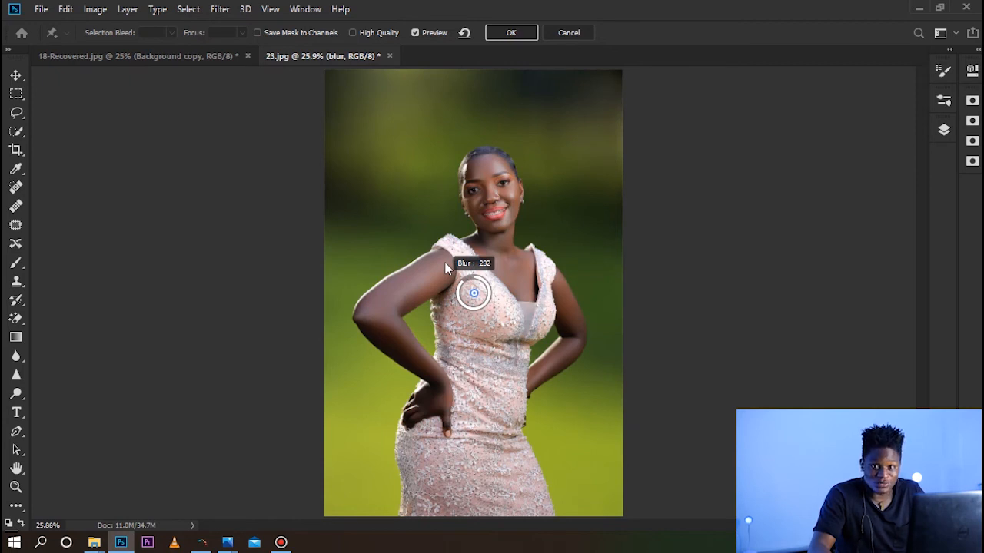
pyautogui.moveTo(446, 269); pyautogui.dragTo(454, 311)
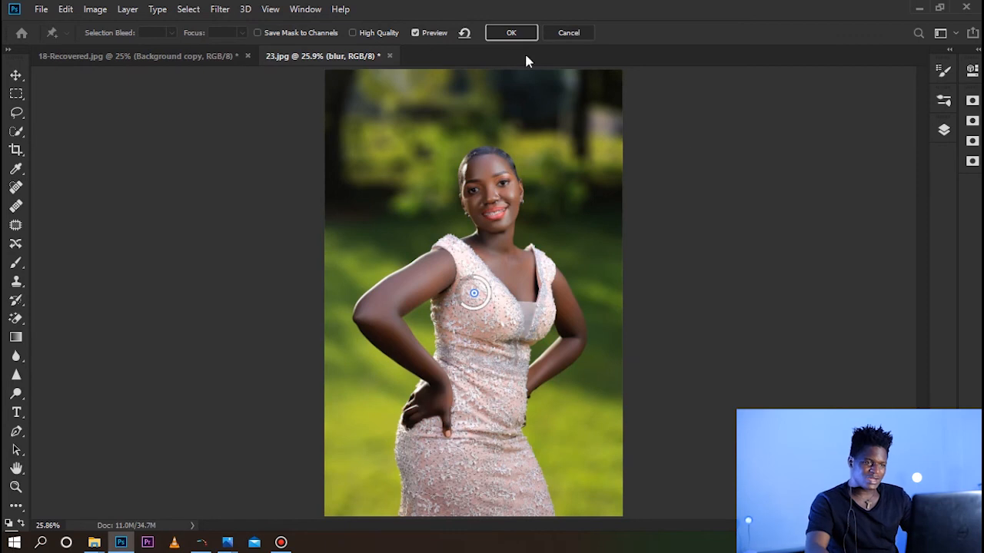
pyautogui.click(509, 33)
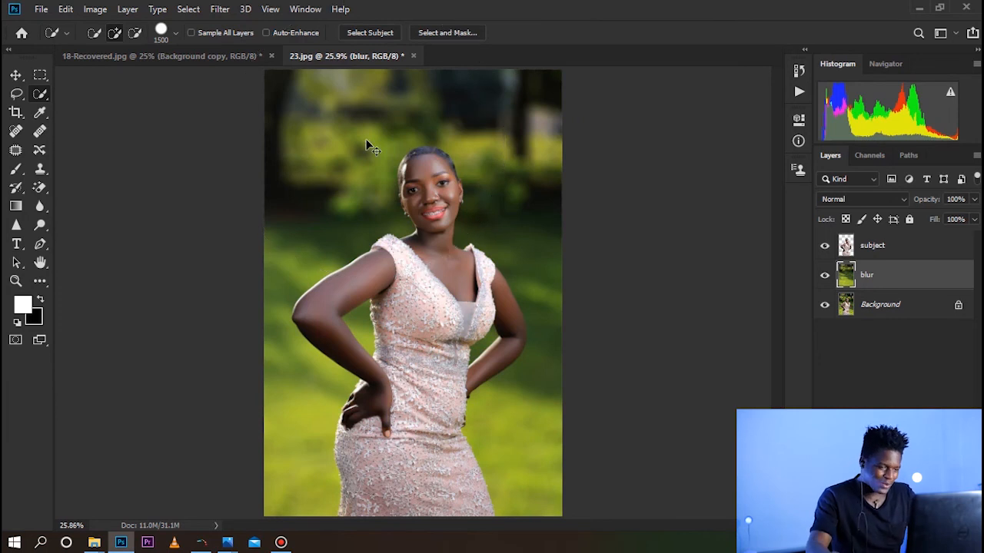
pyautogui.hotkey('ctrl', 'z')
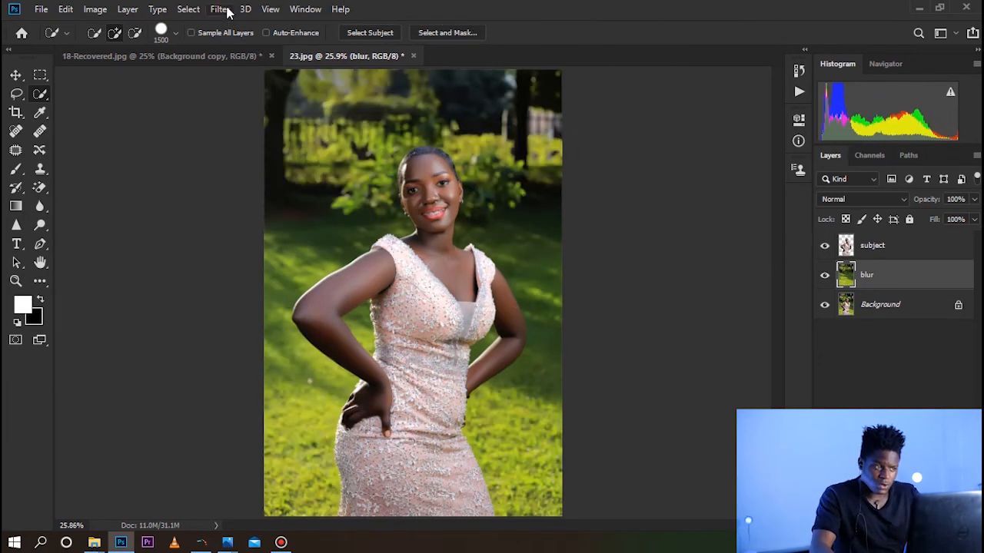
# Try a Radial Blur on the blur layer with amount 49, Spin method and Good quality, and undo it
pyautogui.click(225, 10)
pyautogui.moveTo(293, 186)
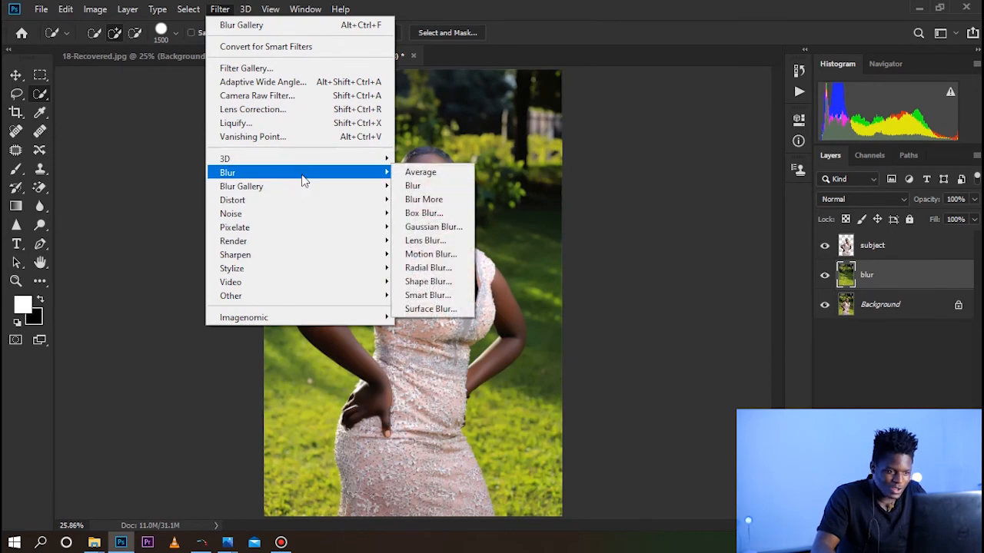
pyautogui.click(428, 267)
pyautogui.moveTo(420, 164); pyautogui.dragTo(444, 169)
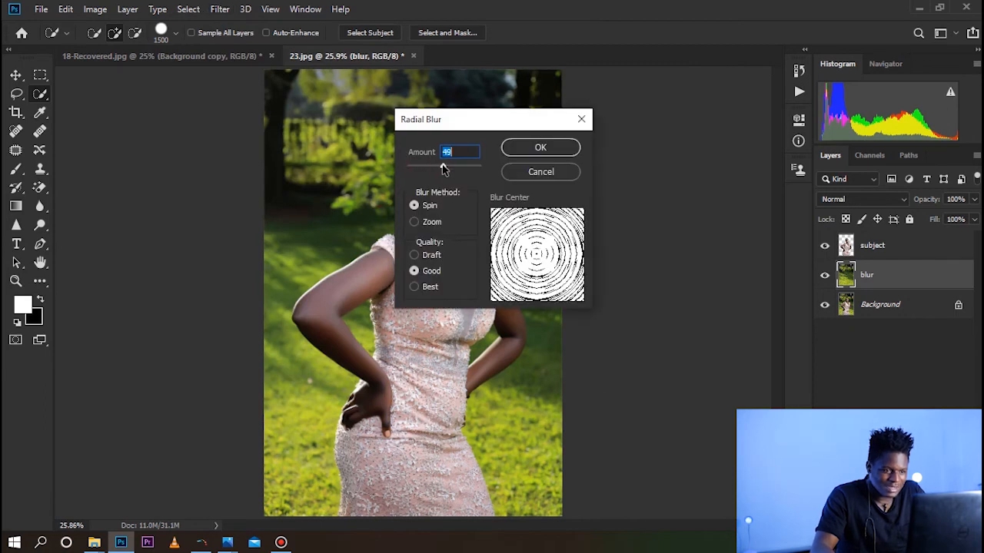
pyautogui.click(531, 153)
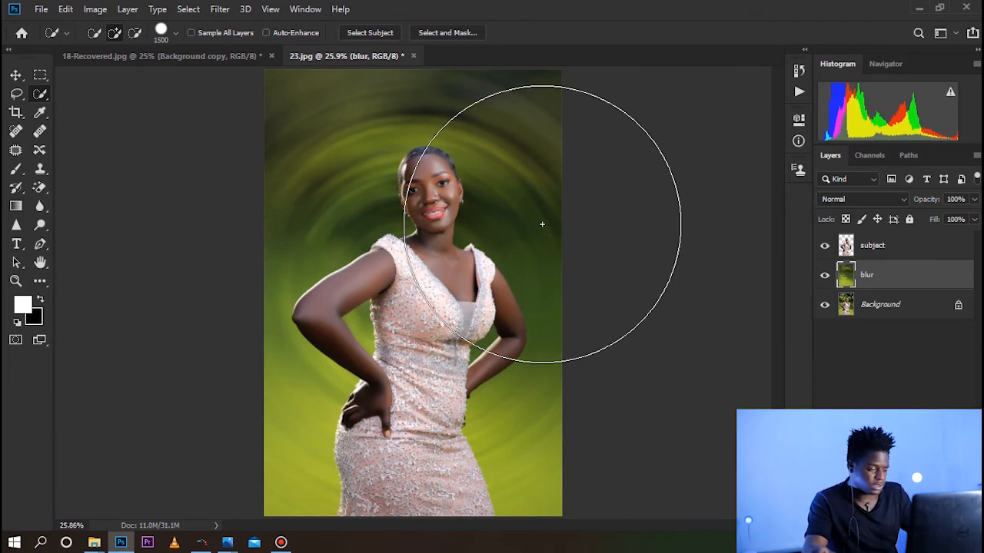
pyautogui.hotkey('ctrl', 'z')
# Try a Motion Blur on the blur layer at angle 0 with a distance of 162 pixels, and undo it
pyautogui.click(221, 10)
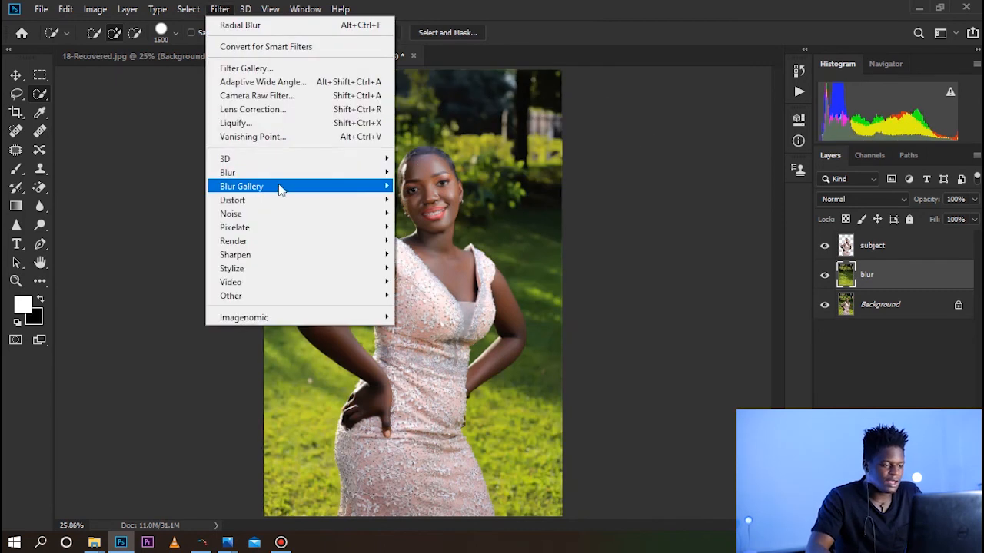
pyautogui.moveTo(318, 173)
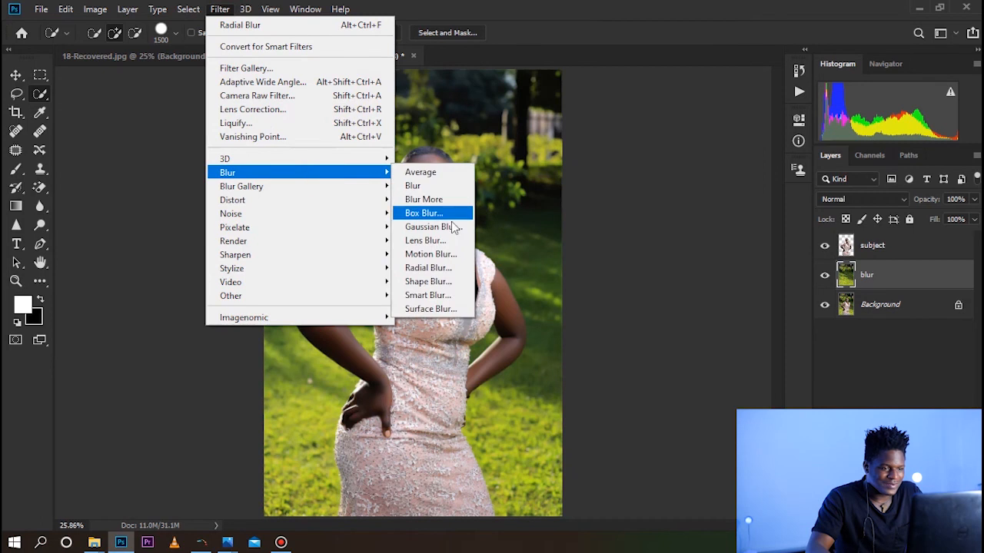
pyautogui.click(450, 254)
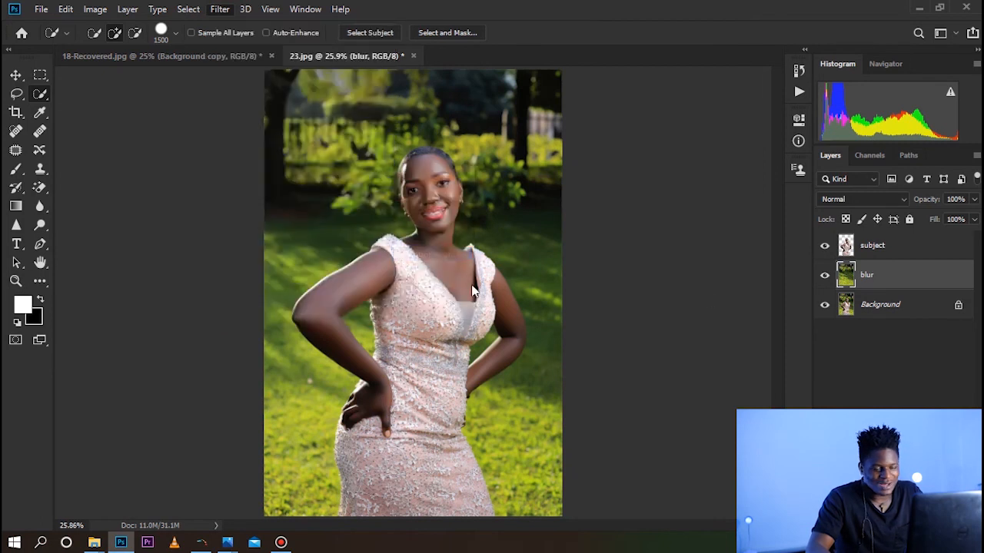
pyautogui.moveTo(391, 330); pyautogui.dragTo(424, 335)
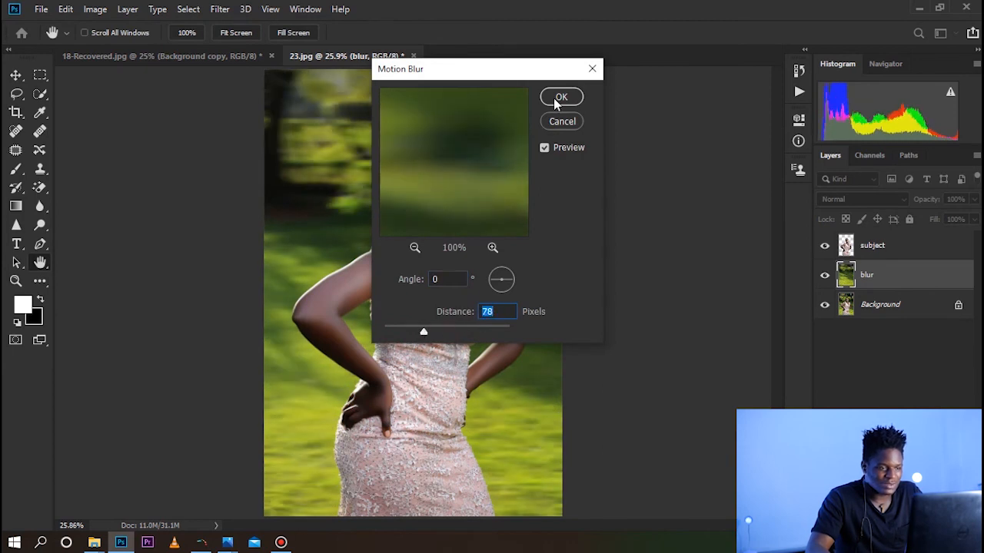
pyautogui.click(441, 332)
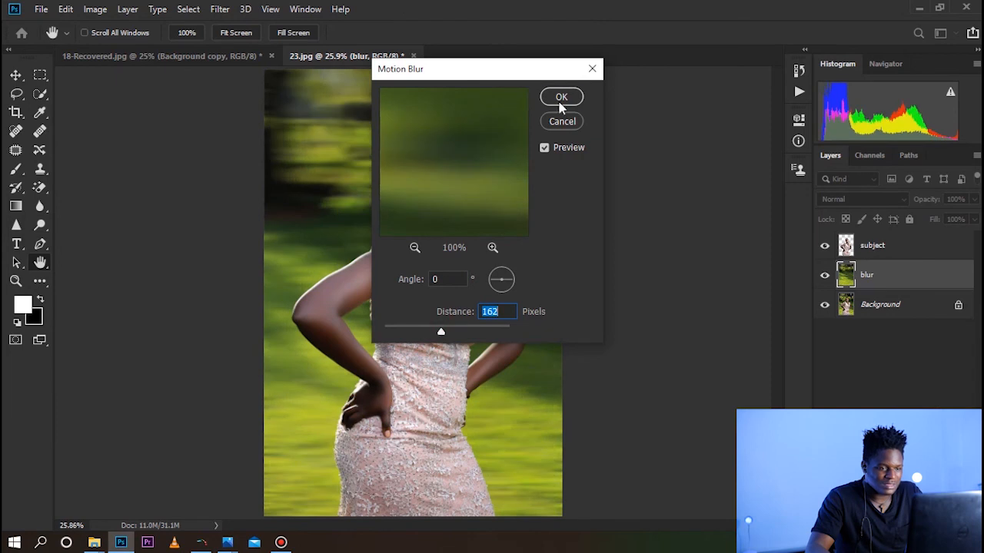
pyautogui.click(561, 100)
pyautogui.press('w')
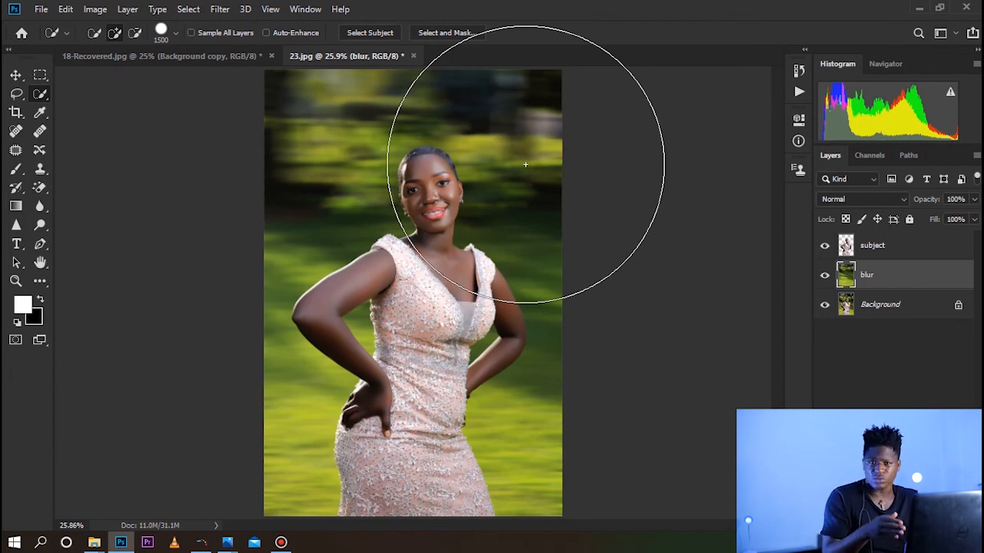
pyautogui.hotkey('ctrl', 'z')
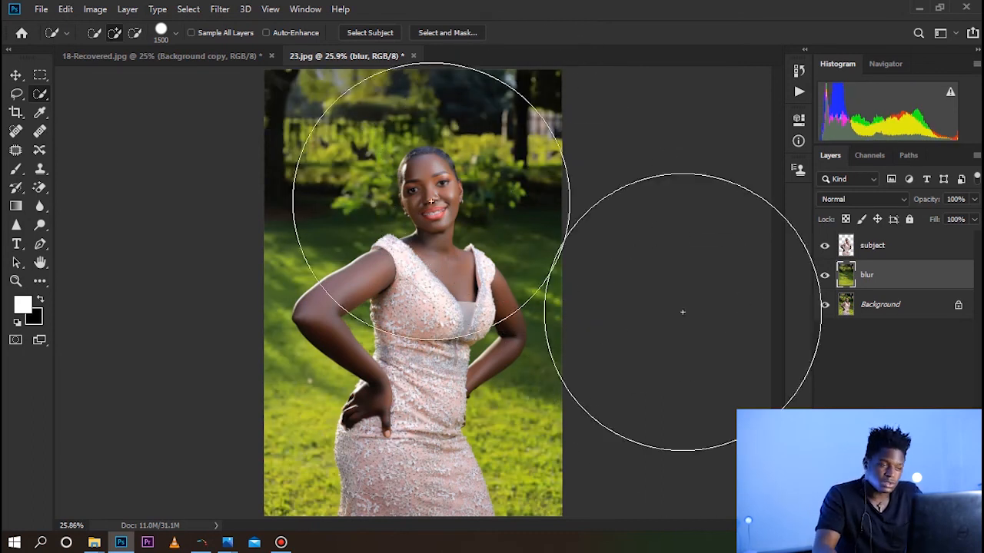
# Apply a Field Blur of 48 to the blur layer
pyautogui.click(218, 9)
pyautogui.moveTo(265, 187)
pyautogui.click(449, 185)
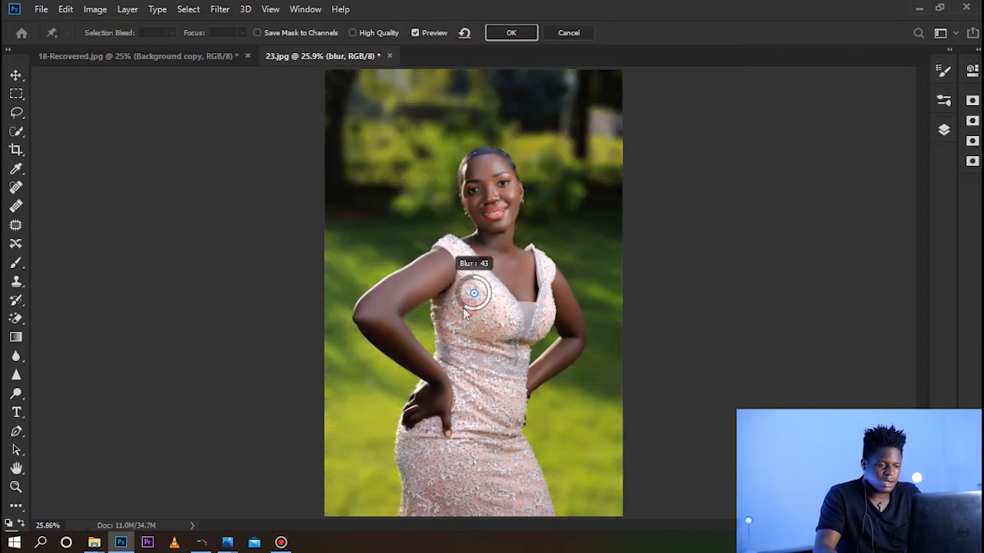
pyautogui.moveTo(463, 306); pyautogui.dragTo(458, 309)
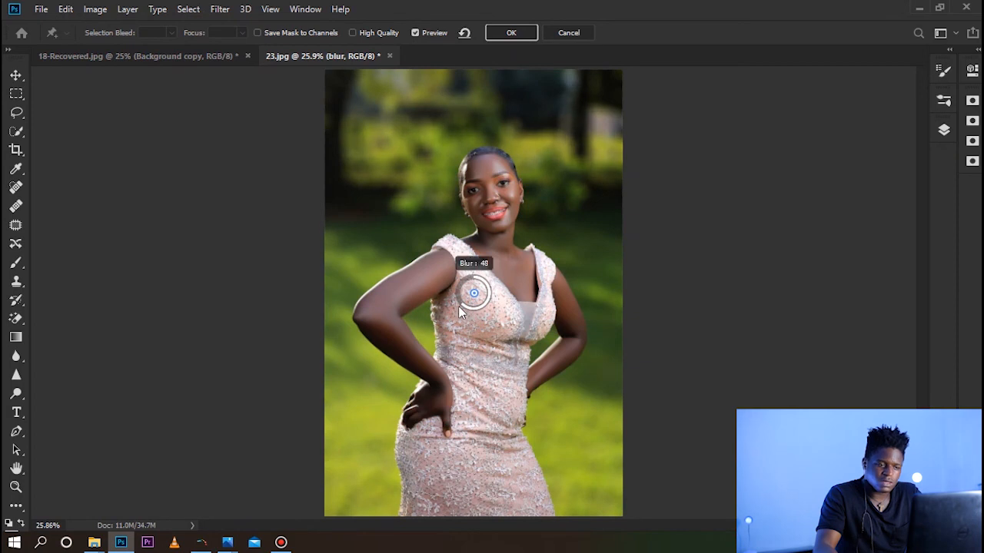
pyautogui.click(512, 32)
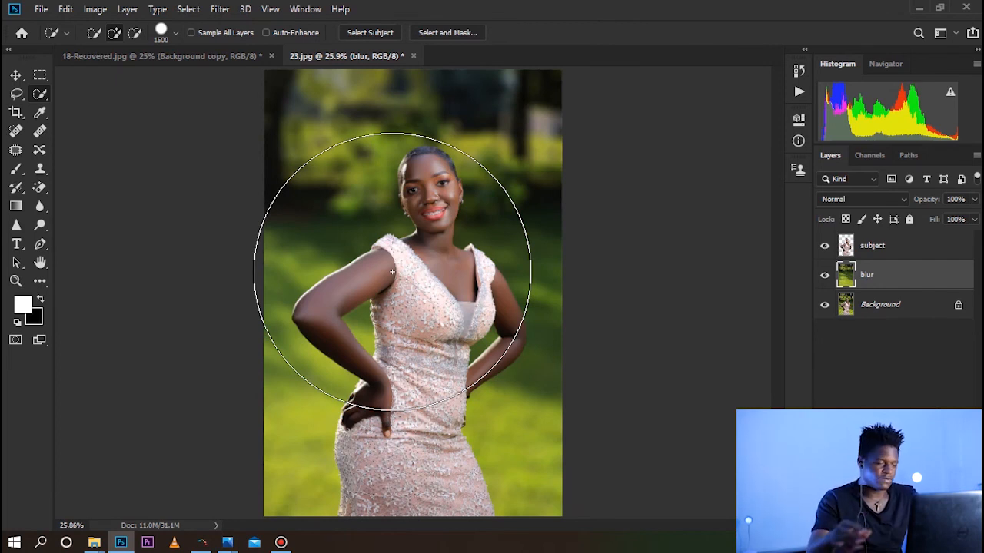
# Open the blur layer in the Camera Raw Filter and paint an Adjustment Brush mask across the trees and bushes in the upper background
pyautogui.click(220, 10)
pyautogui.click(254, 95)
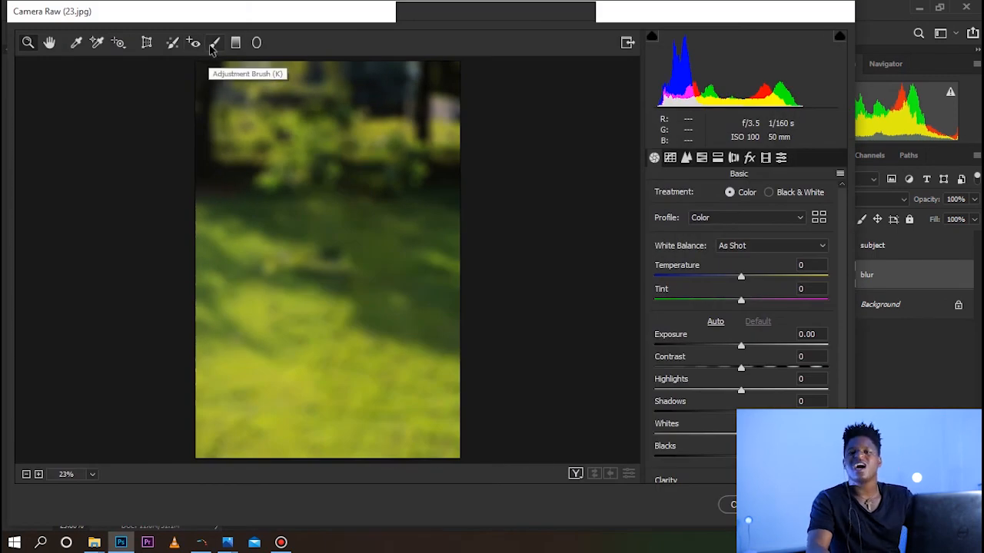
pyautogui.click(214, 46)
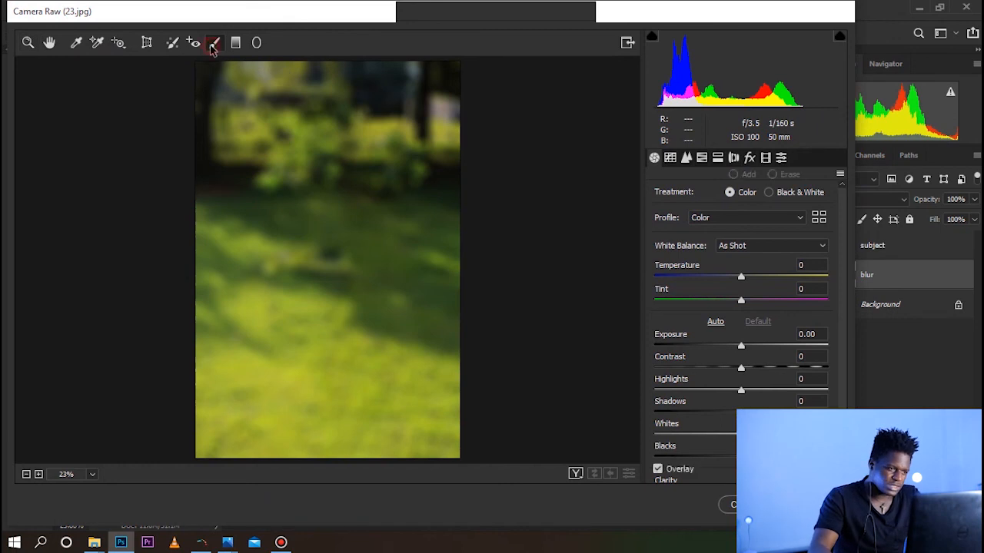
pyautogui.click(443, 170)
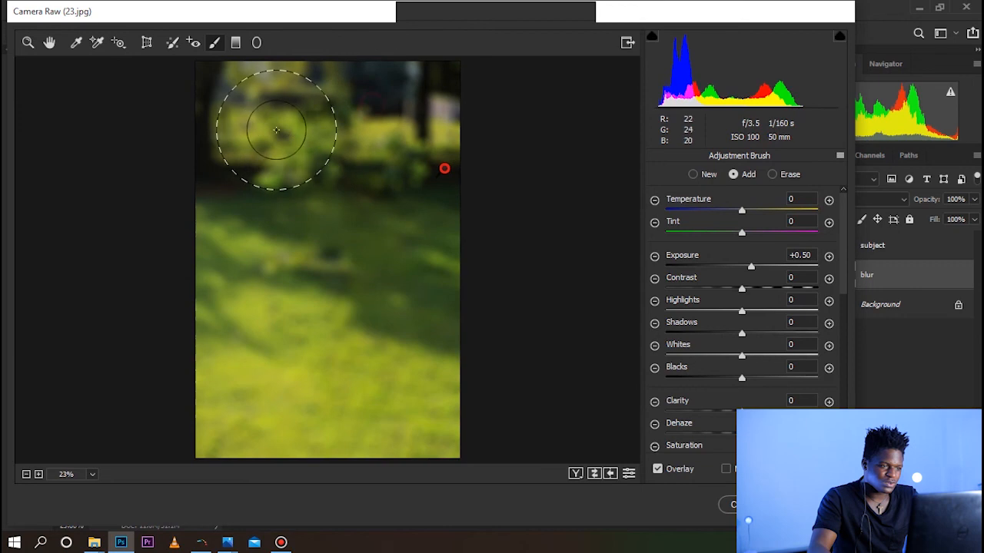
pyautogui.moveTo(384, 181)
pyautogui.mouseDown()
pyautogui.moveTo(210, 184)
pyautogui.moveTo(249, 166)
pyautogui.mouseUp()
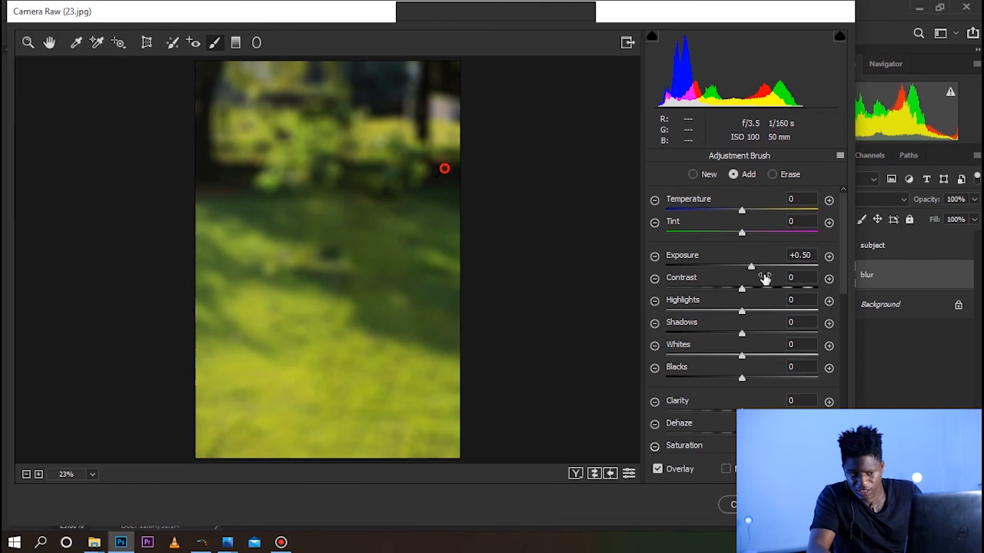
# Raise the contrast and highlights of the brushed area, lower its shadows, and warm its temperature slightly
pyautogui.moveTo(742, 289); pyautogui.dragTo(788, 294)
pyautogui.moveTo(736, 317); pyautogui.dragTo(795, 311)
pyautogui.moveTo(743, 336); pyautogui.dragTo(709, 335)
pyautogui.moveTo(744, 209)
pyautogui.mouseDown()
pyautogui.moveTo(817, 209)
pyautogui.moveTo(704, 212)
pyautogui.moveTo(751, 209)
pyautogui.mouseUp()
# Set the brushed area's Dehaze to +38 and Saturation to +5, and apply the Camera Raw filter
pyautogui.scroll(-3, 727, 343)
pyautogui.moveTo(742, 274); pyautogui.dragTo(770, 275)
pyautogui.click(796, 284)
pyautogui.write('-81')
pyautogui.press('Return')
pyautogui.moveTo(605, 308); pyautogui.dragTo(750, 302)
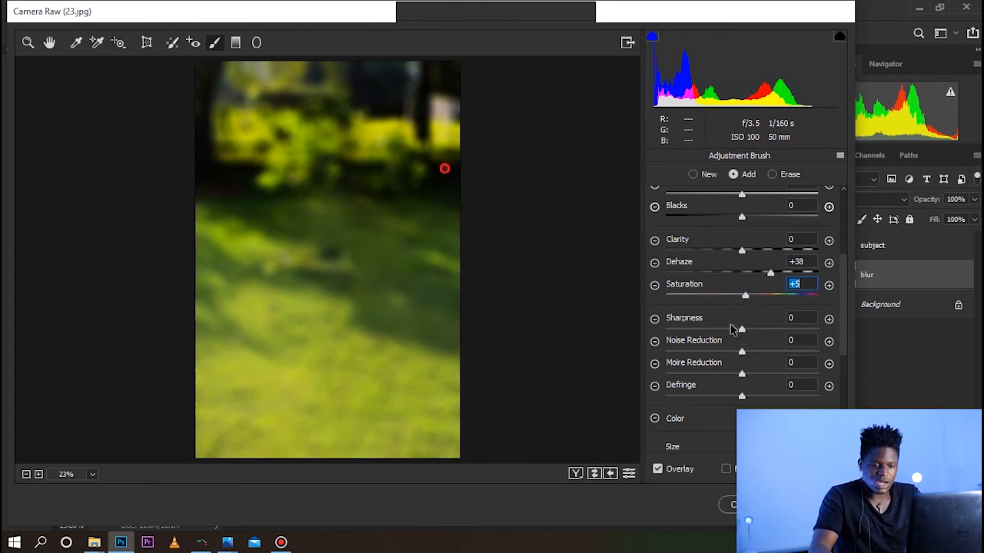
pyautogui.scroll(-5, 742, 369)
pyautogui.click(808, 505)
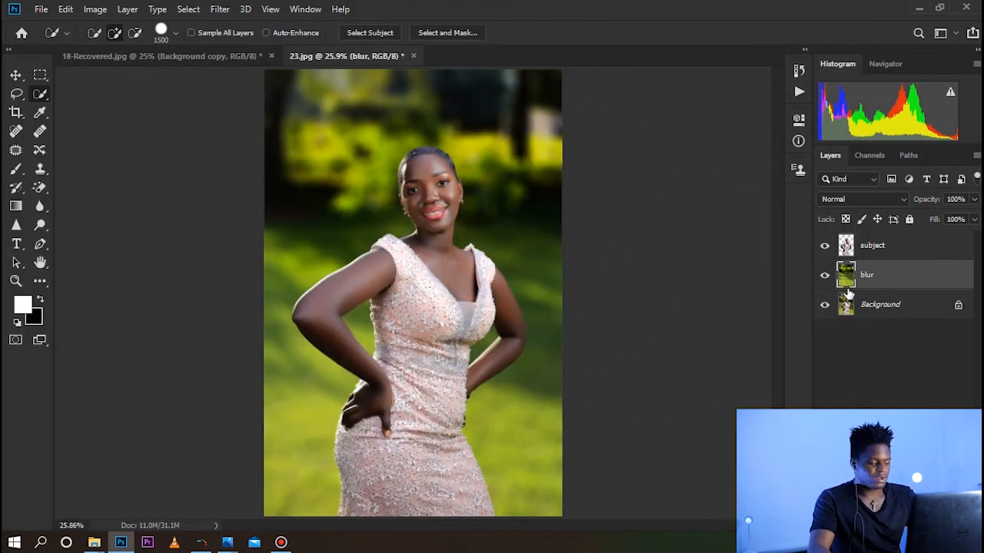
# Compare the picture without and with the Camera Raw edit, keep the edit, and flatten all layers into the Background
pyautogui.hotkey('ctrl', 'z')
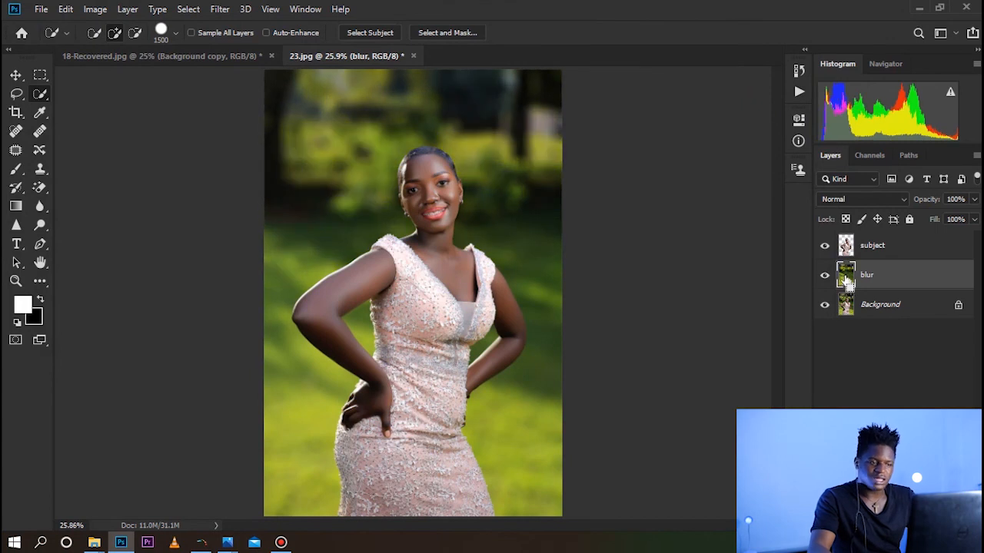
pyautogui.hotkey('ctrl', 'shift', 'z')
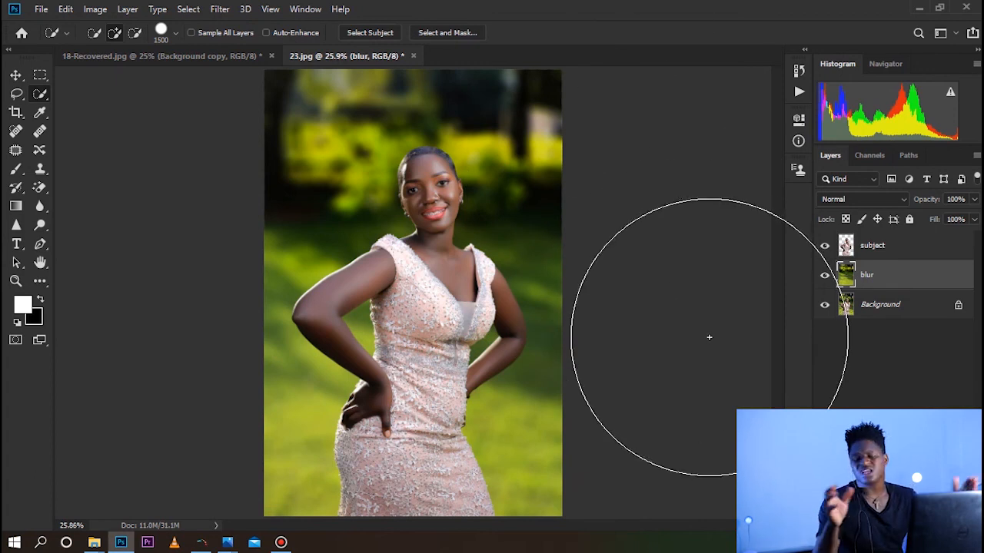
pyautogui.rightClick(874, 304)
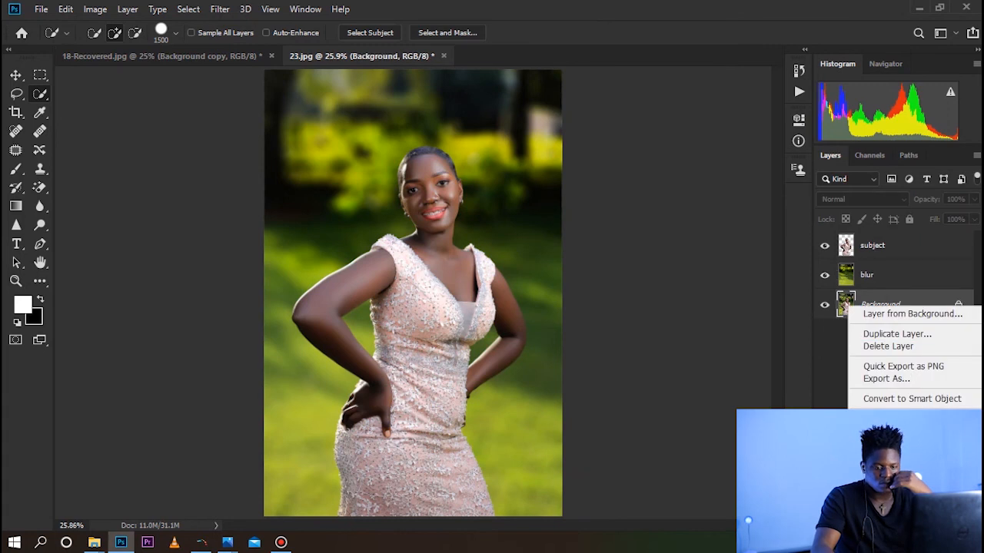
pyautogui.click(885, 463)
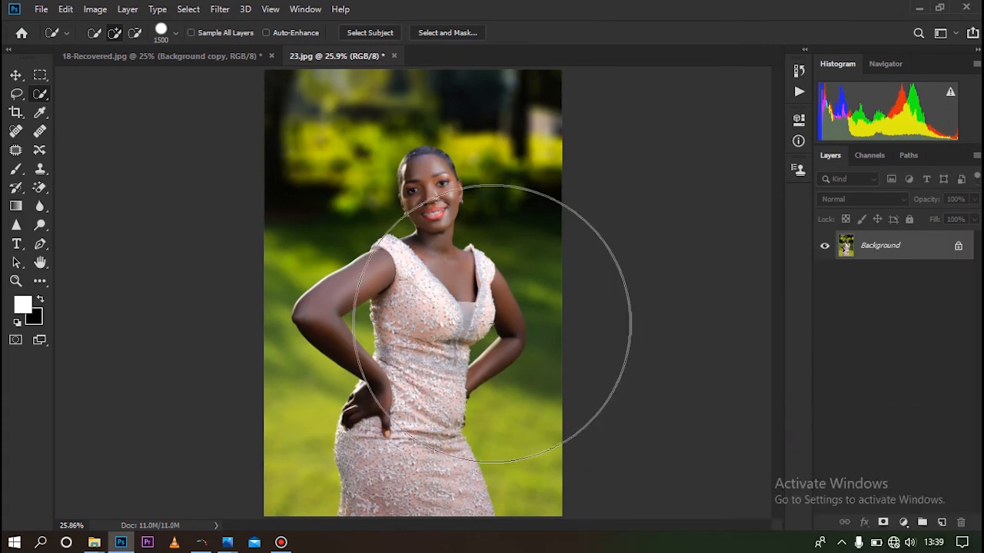